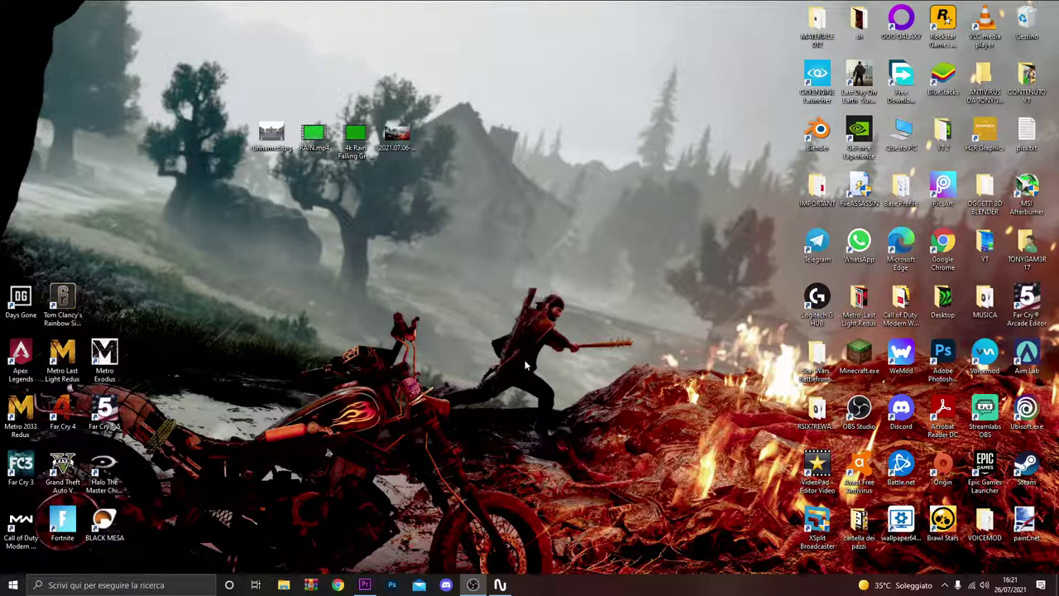
Step: Set the playhead to the sequence start and add the 2021.07.06-16.43.38.png screenshot to the timeline
{"action": "left_click", "coordinate": [365, 585]}
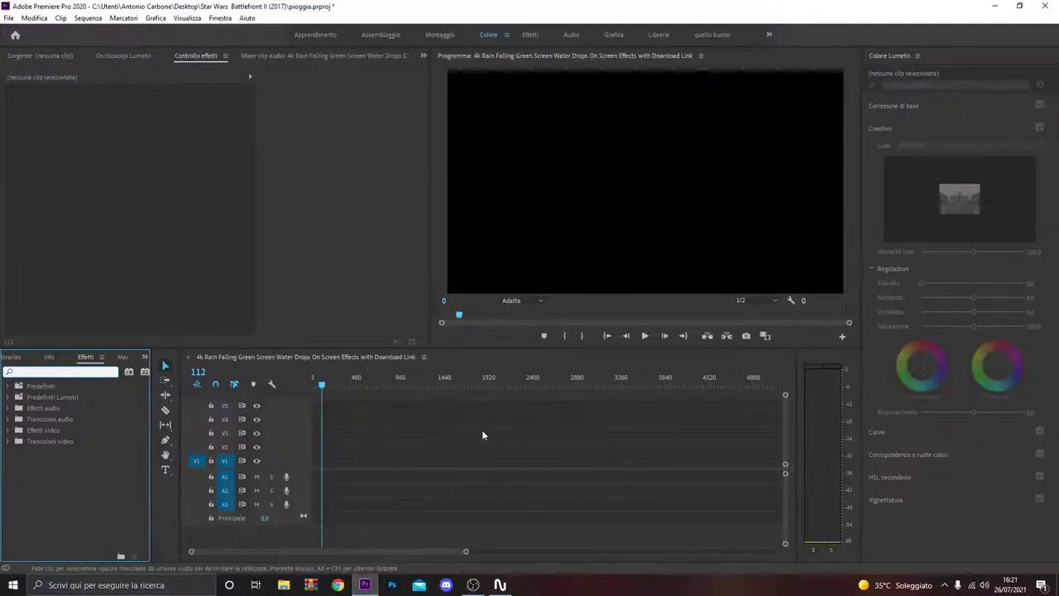
{"action": "left_click_drag", "start_coordinate": [322, 389], "coordinate": [316, 390]}
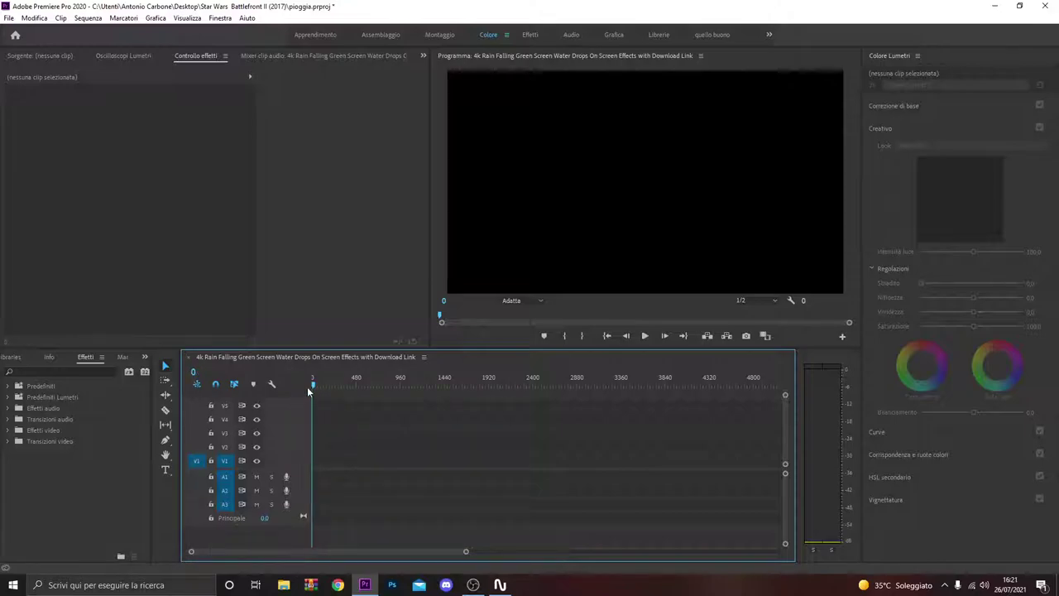
{"action": "left_click_drag", "start_coordinate": [315, 391], "coordinate": [313, 387]}
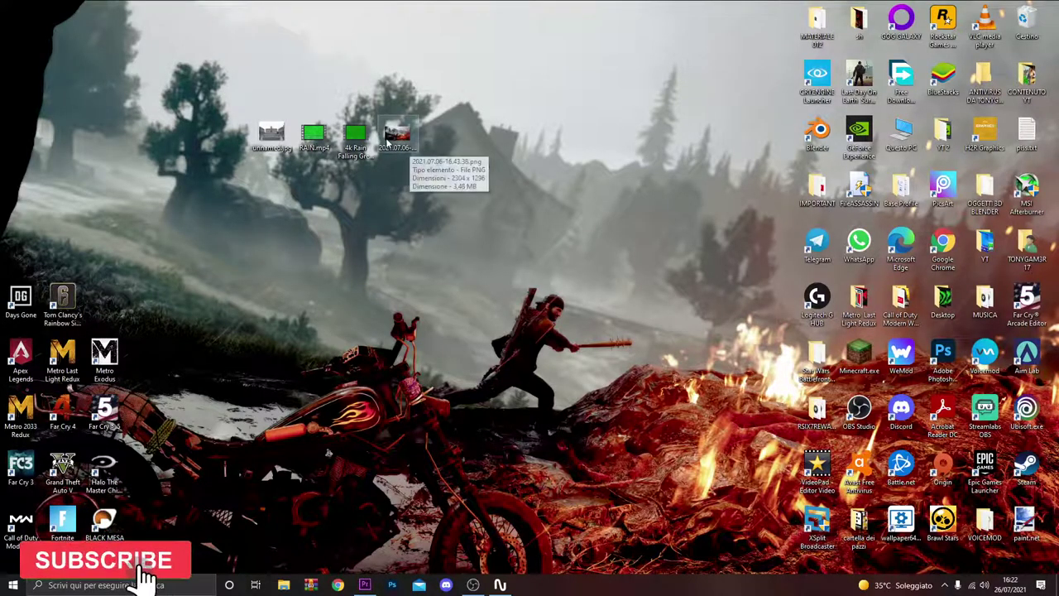
{"action": "mouse_move", "coordinate": [399, 141]}
{"action": "left_mouse_down"}
{"action": "mouse_move", "coordinate": [452, 177]}
{"action": "mouse_move", "coordinate": [399, 143]}
{"action": "mouse_move", "coordinate": [405, 488]}
{"action": "mouse_move", "coordinate": [355, 447]}
{"action": "mouse_move", "coordinate": [451, 449]}
{"action": "mouse_move", "coordinate": [401, 451]}
{"action": "left_mouse_up"}
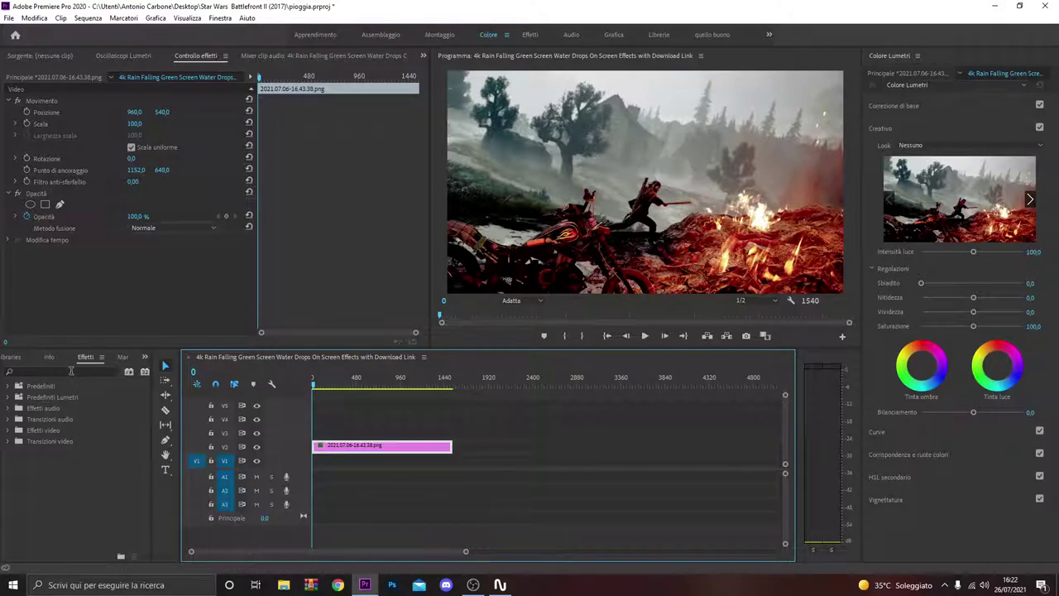
Step: Place the 4k Rain Falling Green Screen video above the screenshot and extend the screenshot to its end
{"action": "key", "text": "super+d"}
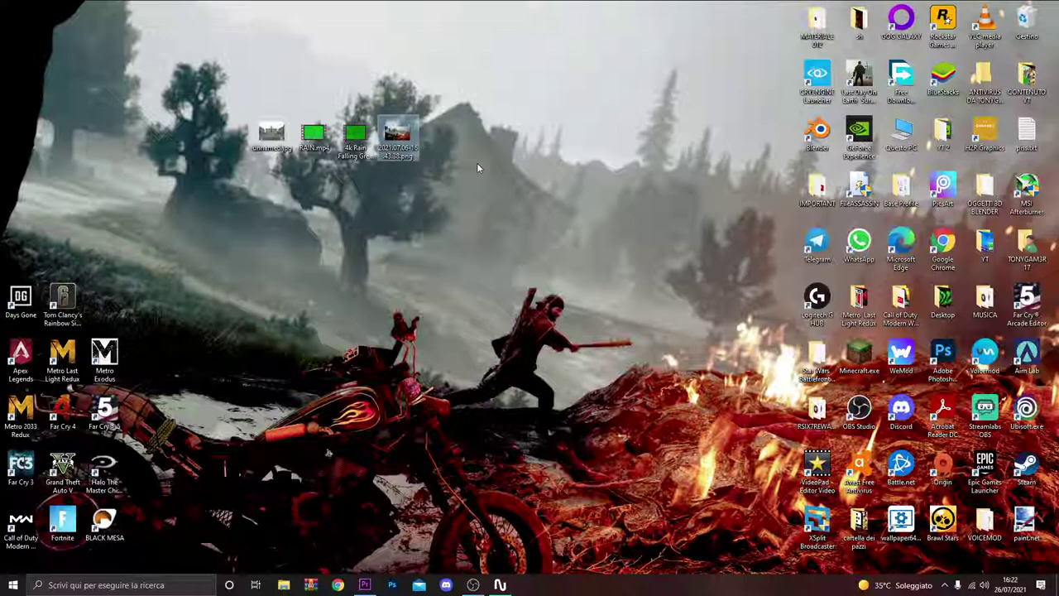
{"action": "left_click", "coordinate": [351, 132]}
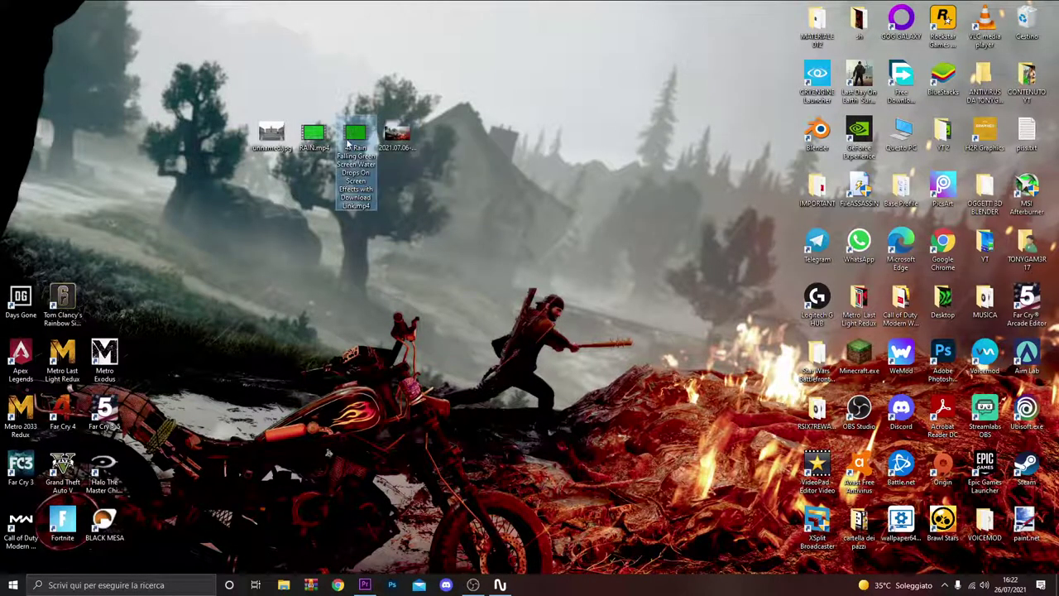
{"action": "mouse_move", "coordinate": [347, 144]}
{"action": "left_mouse_down"}
{"action": "mouse_move", "coordinate": [488, 503]}
{"action": "mouse_move", "coordinate": [312, 356]}
{"action": "left_mouse_up"}
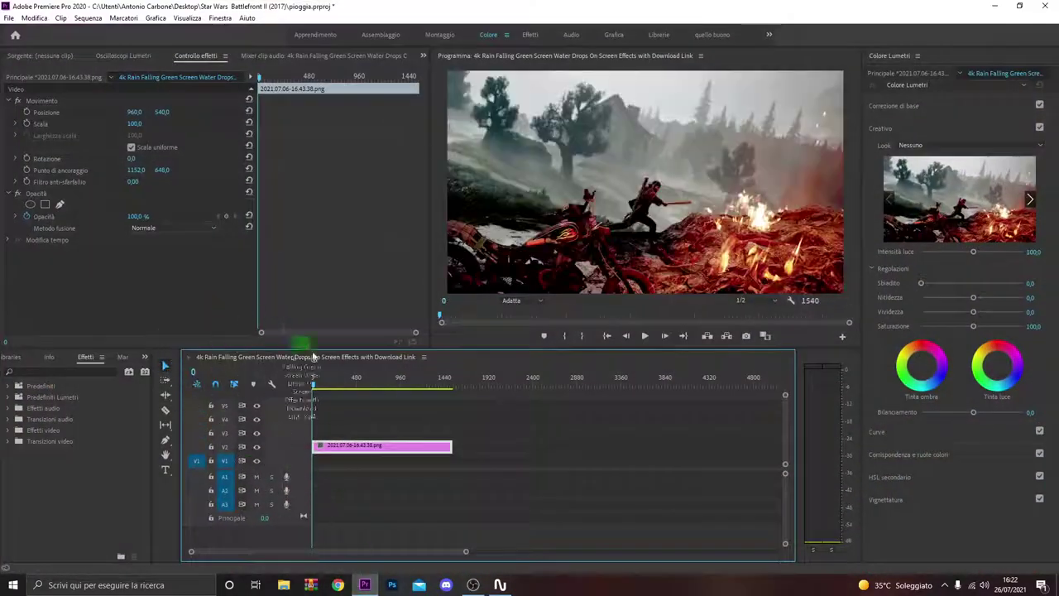
{"action": "left_click_drag", "start_coordinate": [312, 356], "coordinate": [377, 416]}
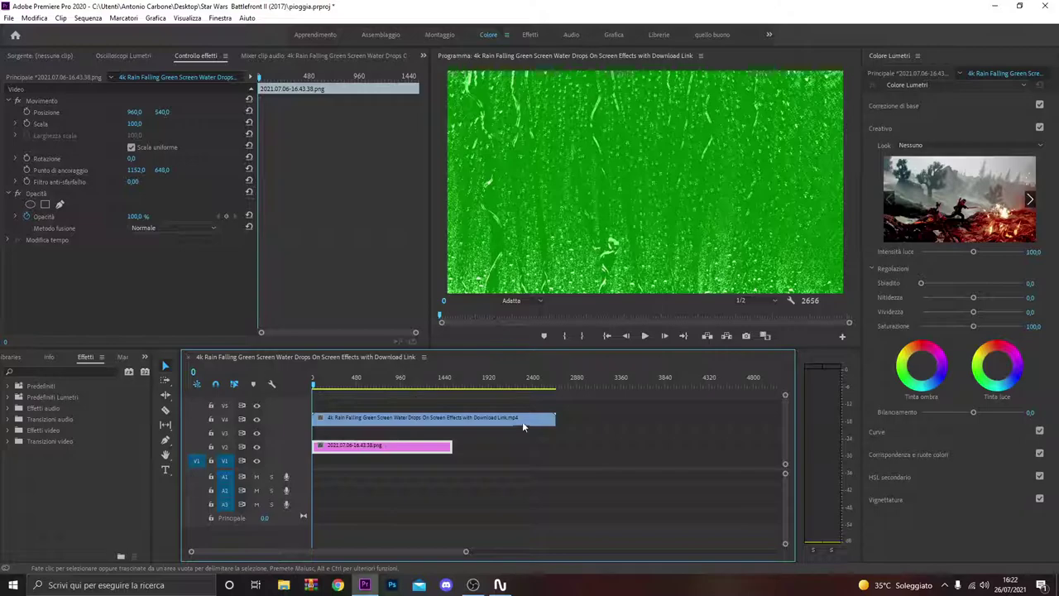
{"action": "left_click_drag", "start_coordinate": [555, 418], "coordinate": [556, 419]}
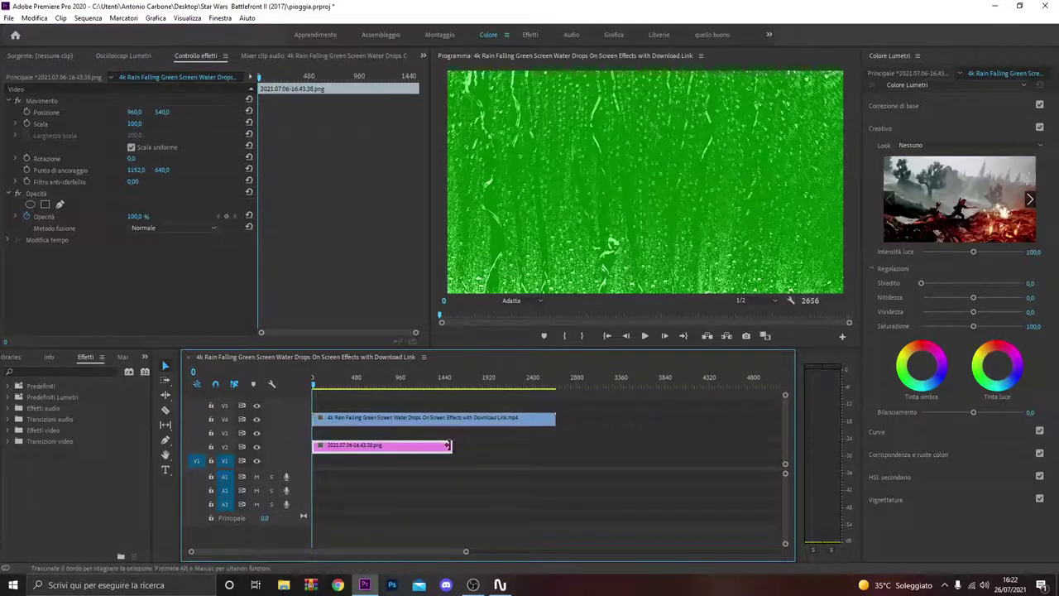
{"action": "left_click_drag", "start_coordinate": [448, 446], "coordinate": [553, 444]}
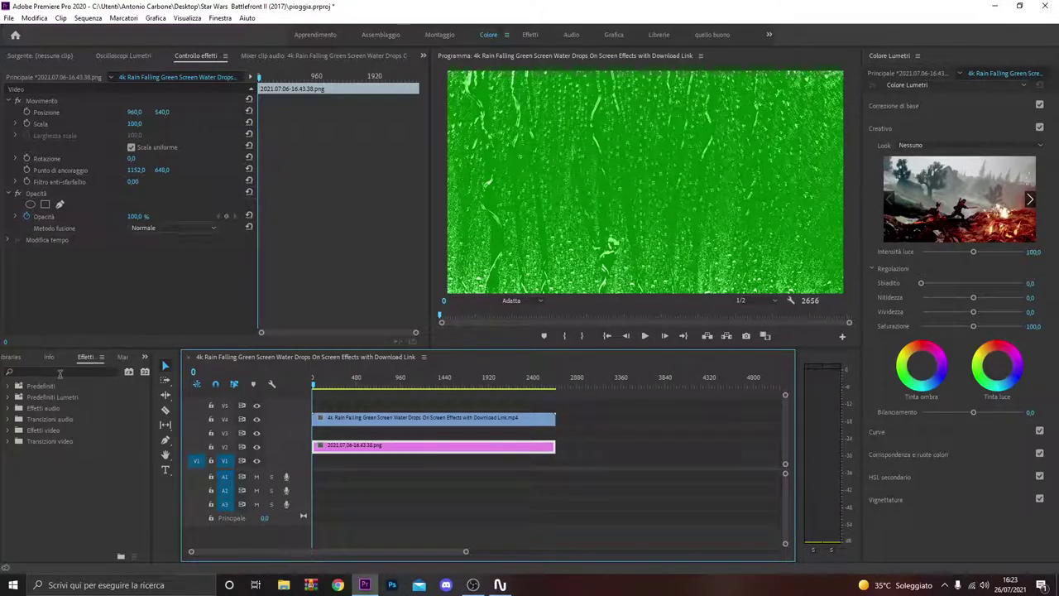
Step: Apply Ultra Key to the rain clip and sample the green background as its Key Color
{"action": "left_click", "coordinate": [55, 372]}
{"action": "type", "text": "u"}
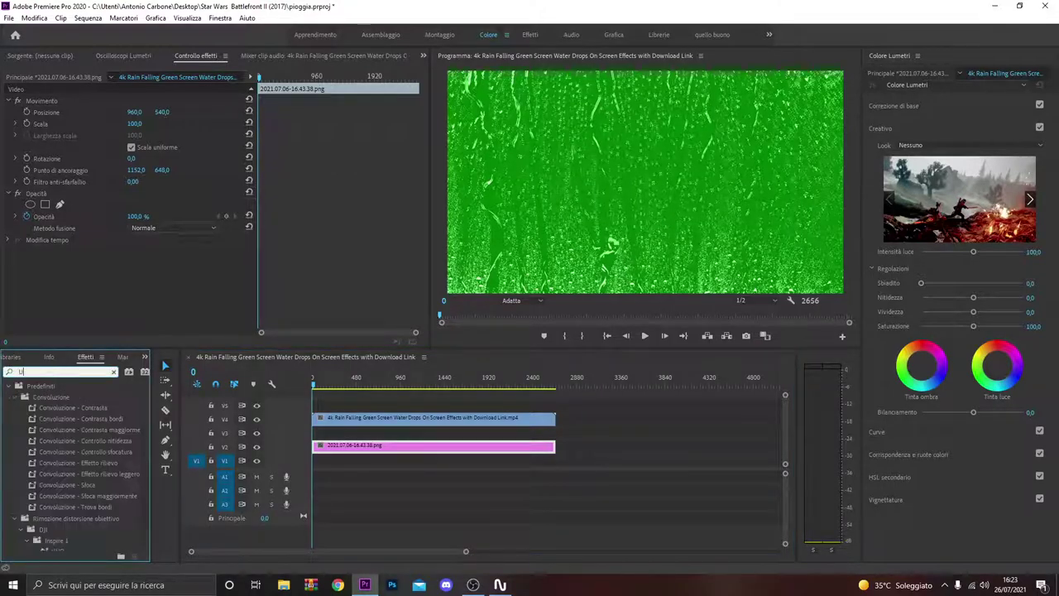
{"action": "type", "text": "LTR"}
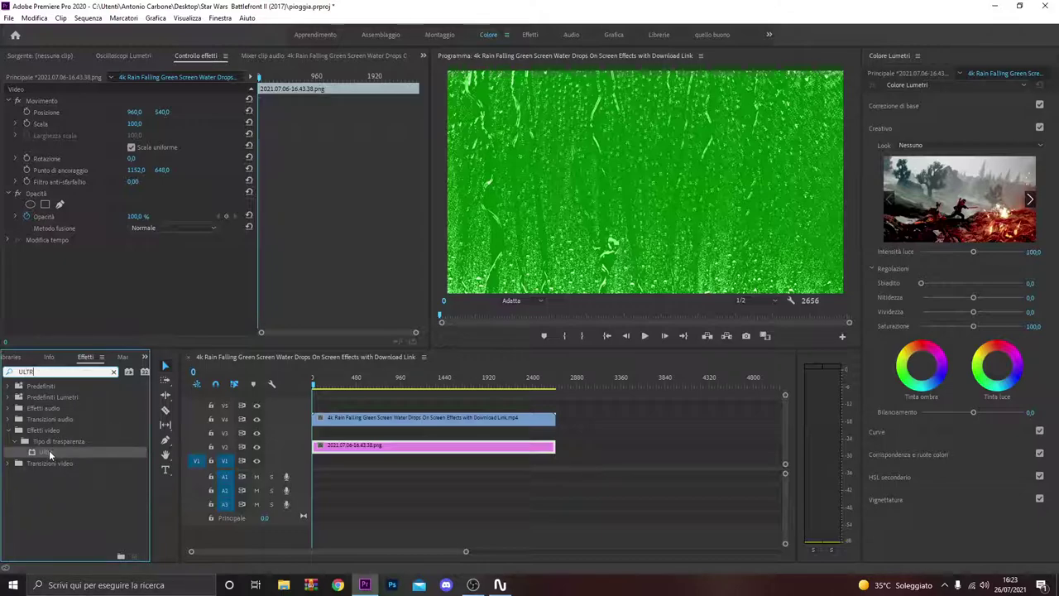
{"action": "left_click_drag", "start_coordinate": [46, 452], "coordinate": [422, 423]}
{"action": "left_click", "coordinate": [314, 389]}
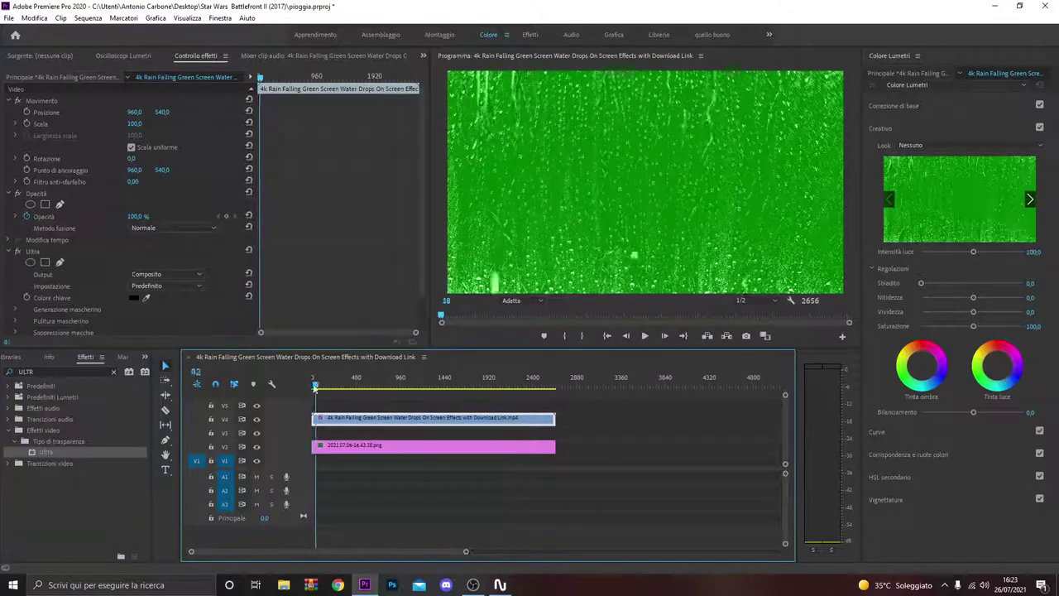
{"action": "left_click", "coordinate": [147, 298]}
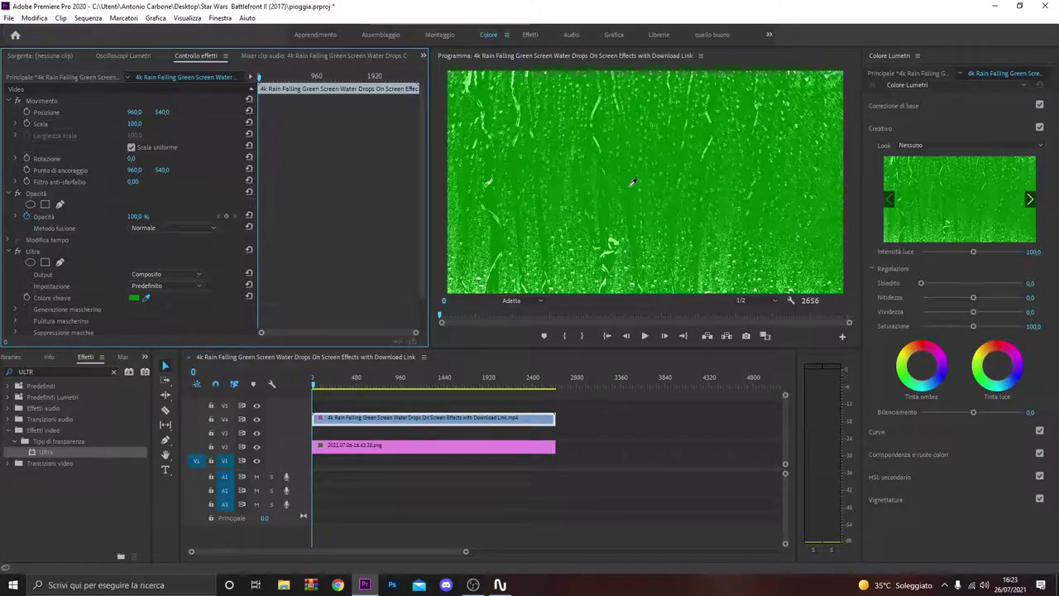
{"action": "left_click", "coordinate": [631, 177]}
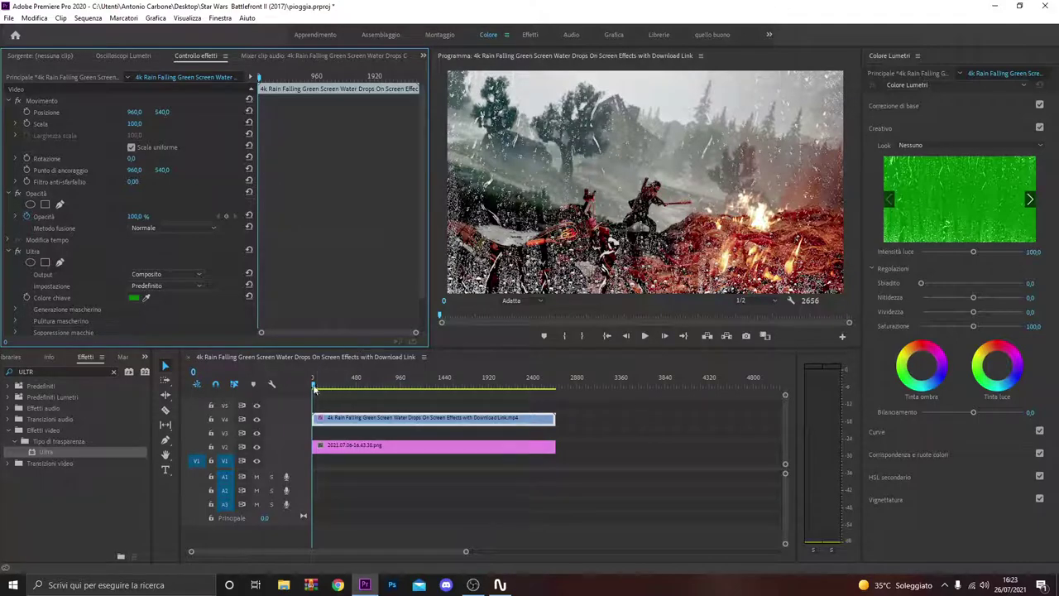
Step: Raise the Ultra Key's Matte Generation Pedestal to 78 and play the keyed rainy scene
{"action": "mouse_move", "coordinate": [314, 389]}
{"action": "left_mouse_down"}
{"action": "mouse_move", "coordinate": [499, 394]}
{"action": "mouse_move", "coordinate": [306, 388]}
{"action": "left_mouse_up"}
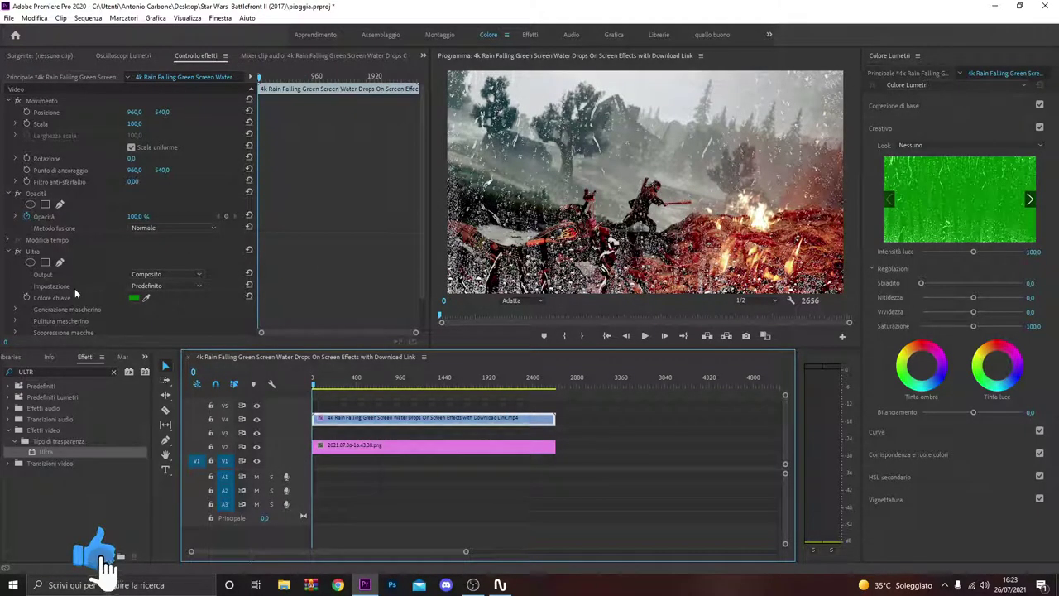
{"action": "scroll", "coordinate": [75, 289], "scroll_direction": "down", "scroll_amount": 1}
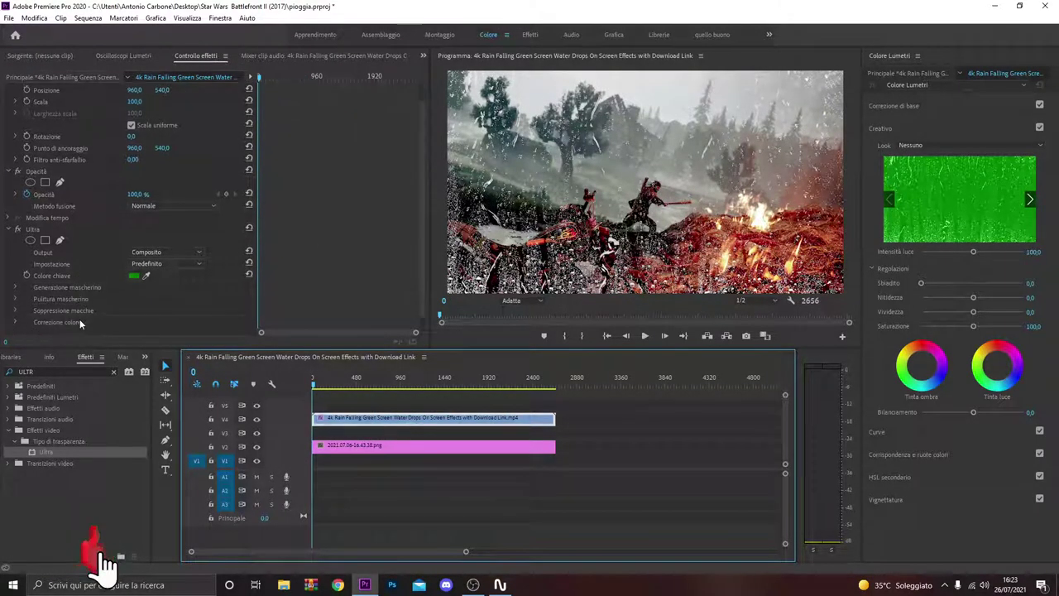
{"action": "left_click", "coordinate": [15, 287]}
{"action": "scroll", "coordinate": [159, 310], "scroll_direction": "down", "scroll_amount": 2}
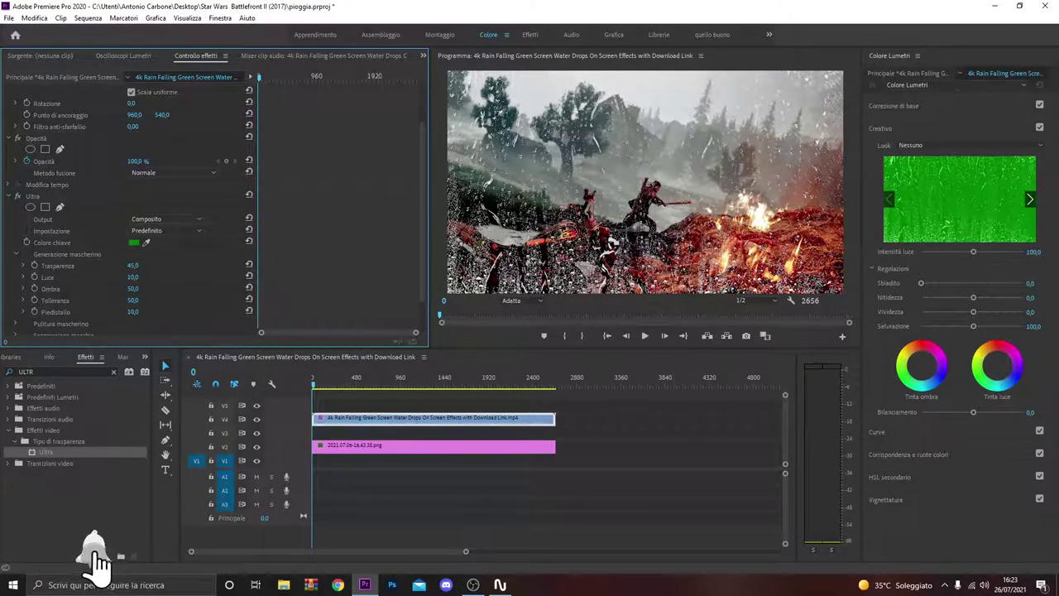
{"action": "mouse_move", "coordinate": [132, 311]}
{"action": "left_mouse_down"}
{"action": "mouse_move", "coordinate": [100, 311]}
{"action": "mouse_move", "coordinate": [165, 311]}
{"action": "left_mouse_up"}
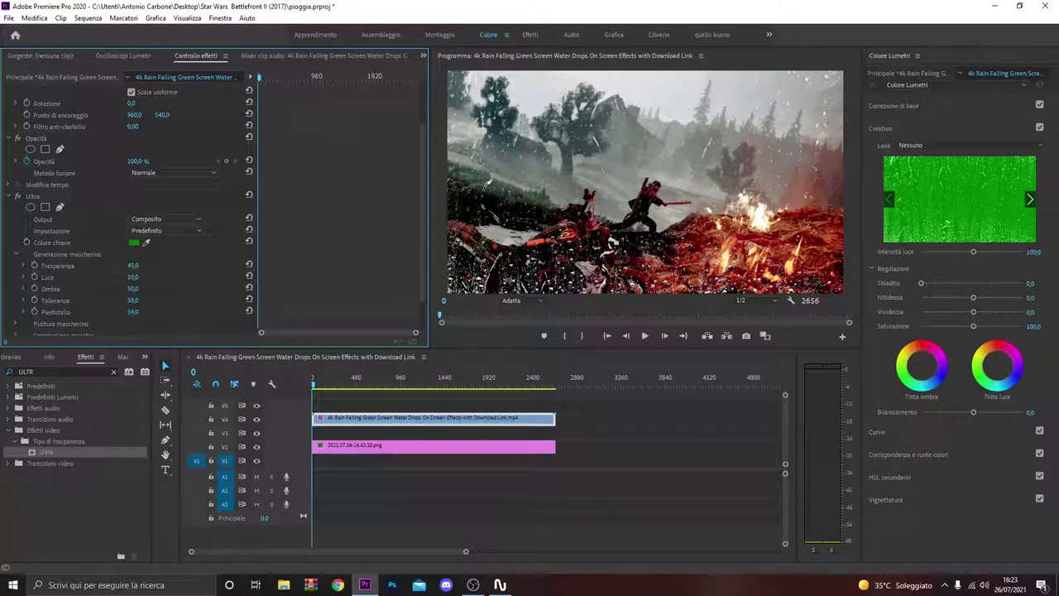
{"action": "left_click_drag", "start_coordinate": [132, 311], "coordinate": [141, 312]}
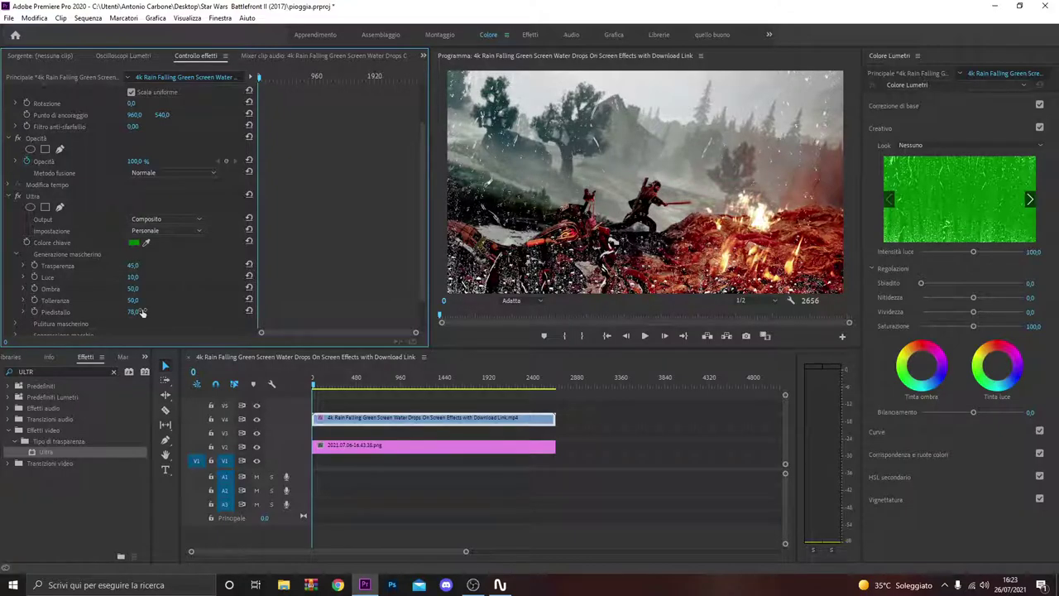
{"action": "left_click", "coordinate": [313, 389]}
{"action": "left_click", "coordinate": [644, 337]}
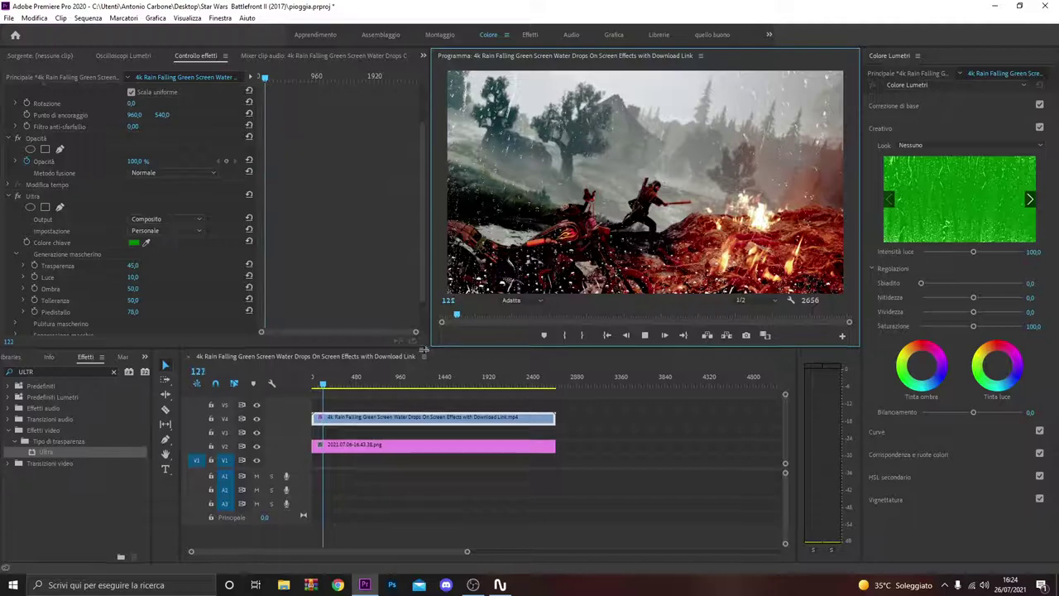
Step: Enlarge the Program monitor and stop playback
{"action": "left_click_drag", "start_coordinate": [432, 348], "coordinate": [431, 385]}
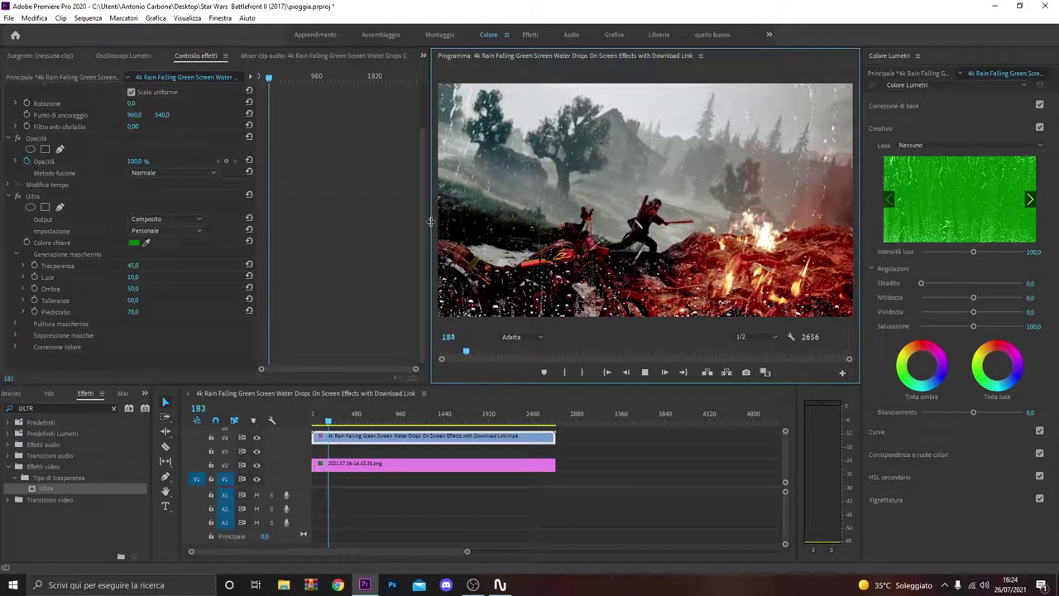
{"action": "left_click_drag", "start_coordinate": [430, 221], "coordinate": [267, 221]}
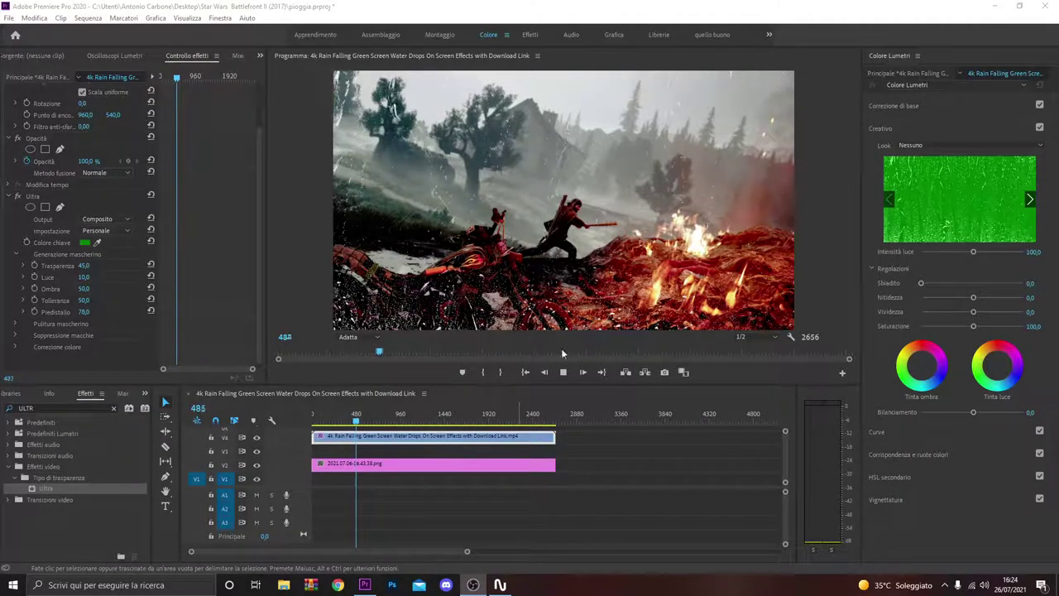
{"action": "left_click", "coordinate": [562, 372]}
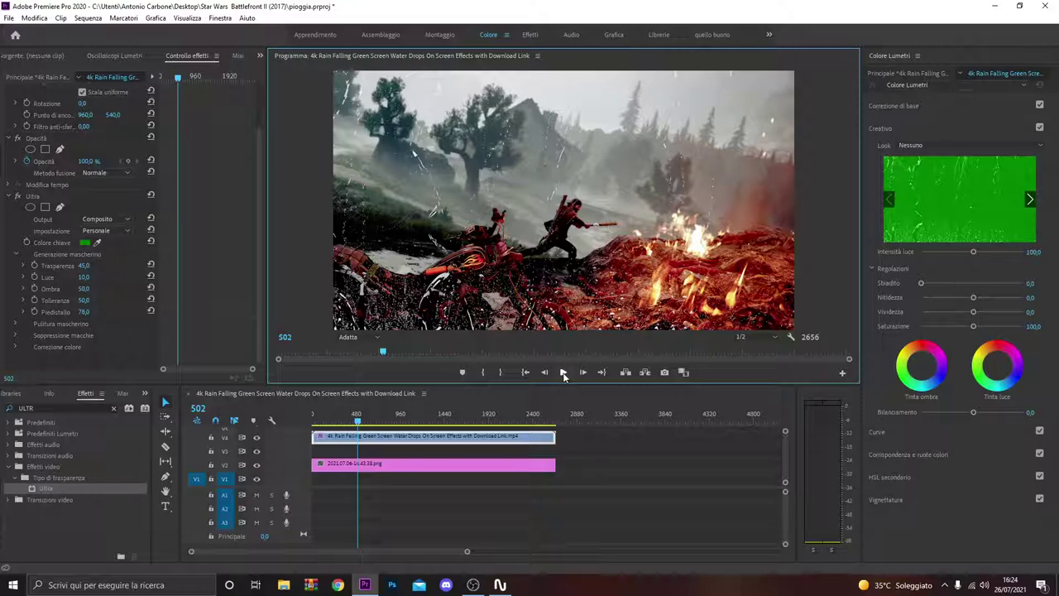
Step: Delete the game screenshot and rain clips, then return the playhead to the start
{"action": "left_click", "coordinate": [467, 442]}
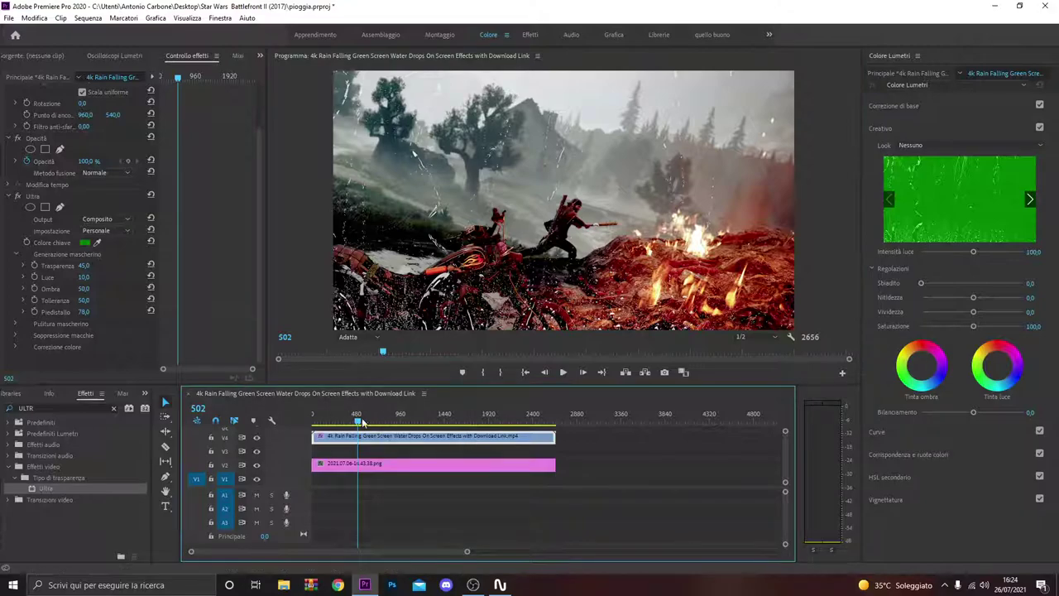
{"action": "left_click_drag", "start_coordinate": [358, 424], "coordinate": [365, 423]}
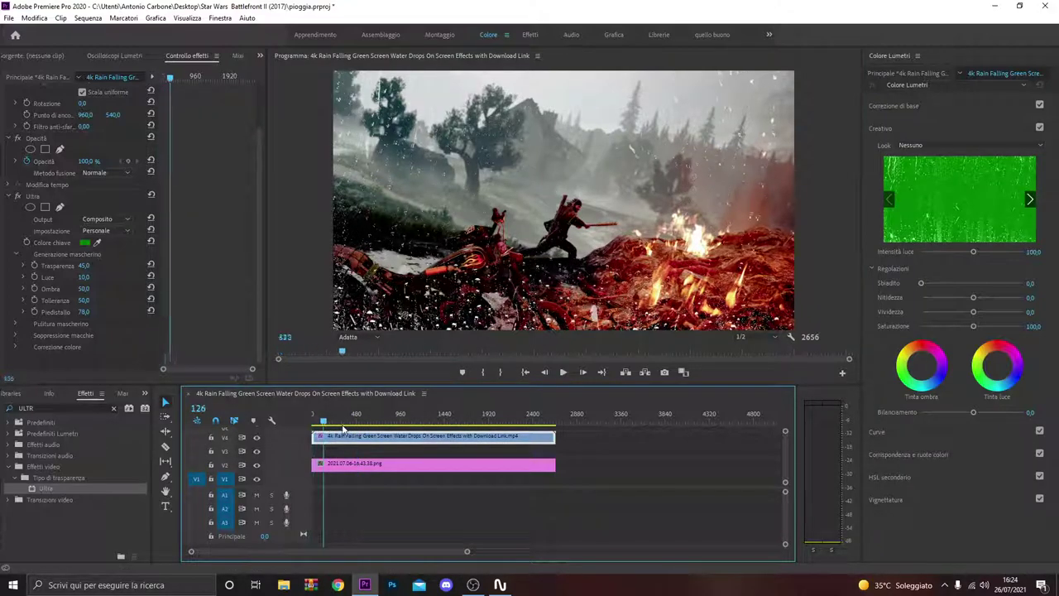
{"action": "left_click", "coordinate": [399, 420]}
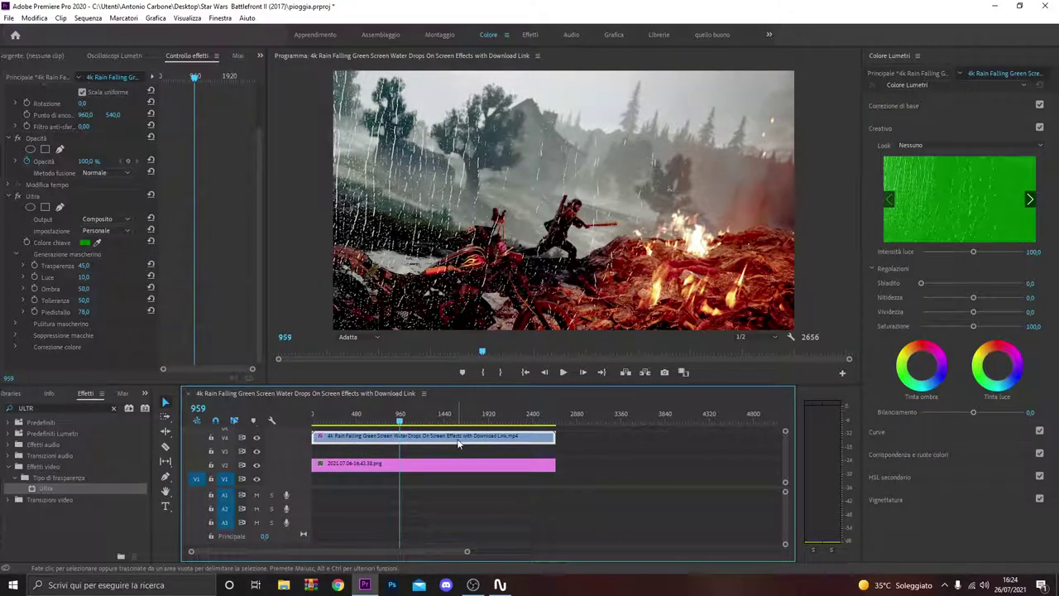
{"action": "left_click", "coordinate": [446, 464]}
{"action": "key", "text": "Delete"}
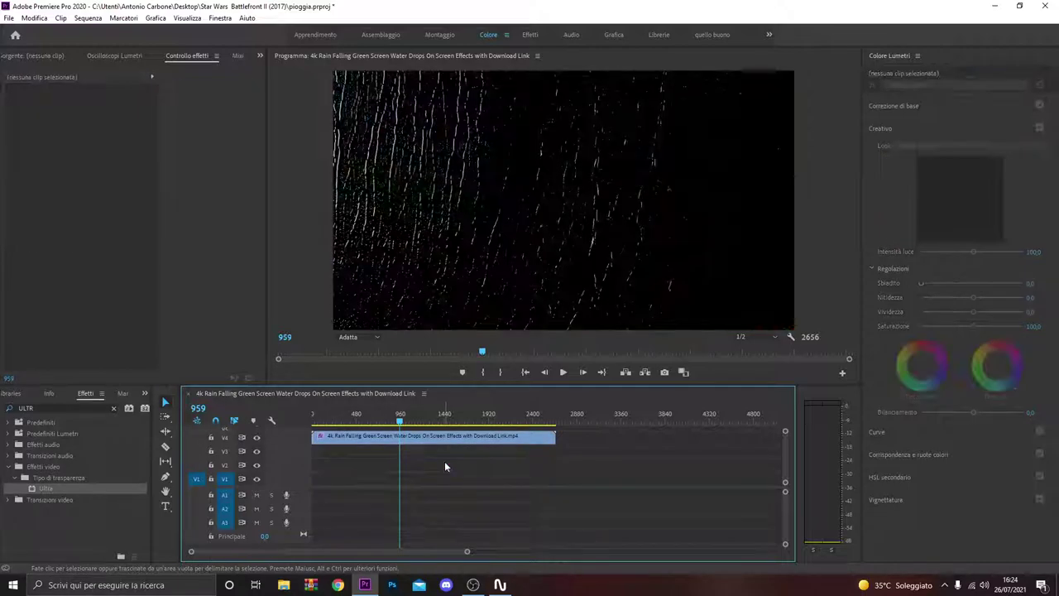
{"action": "left_click", "coordinate": [454, 438]}
{"action": "key", "text": "Delete"}
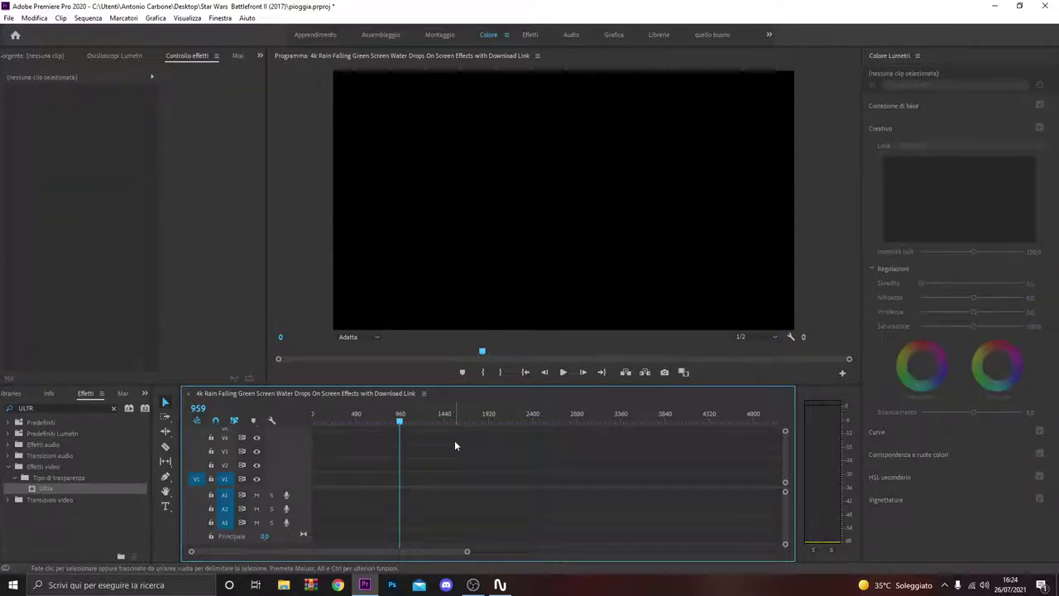
{"action": "left_click_drag", "start_coordinate": [400, 421], "coordinate": [162, 394]}
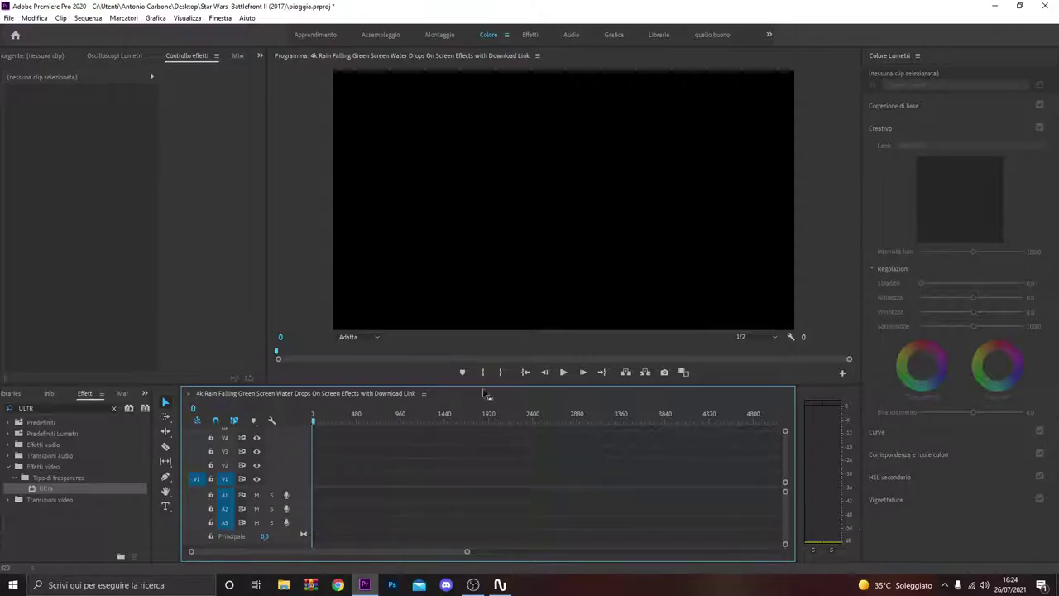
Step: Drag unnamed.jpg from the desktop onto the Premiere timeline
{"action": "key", "text": "super+d"}
{"action": "left_click", "coordinate": [284, 207]}
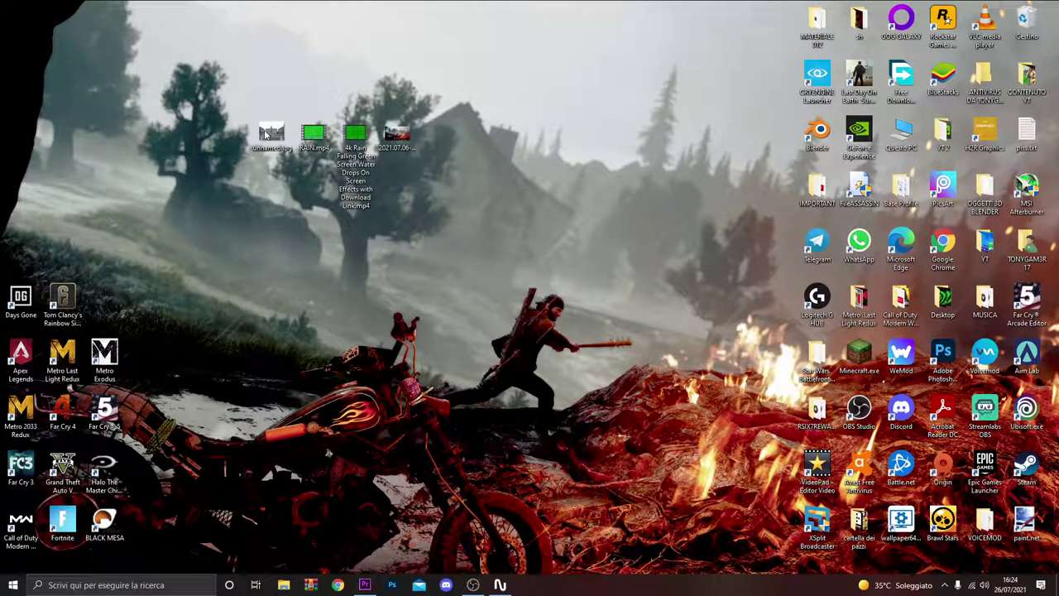
{"action": "left_click_drag", "start_coordinate": [265, 135], "coordinate": [312, 293]}
{"action": "mouse_move", "coordinate": [346, 559]}
{"action": "left_mouse_down"}
{"action": "mouse_move", "coordinate": [409, 465]}
{"action": "mouse_move", "coordinate": [319, 465]}
{"action": "mouse_move", "coordinate": [431, 465]}
{"action": "left_mouse_up"}
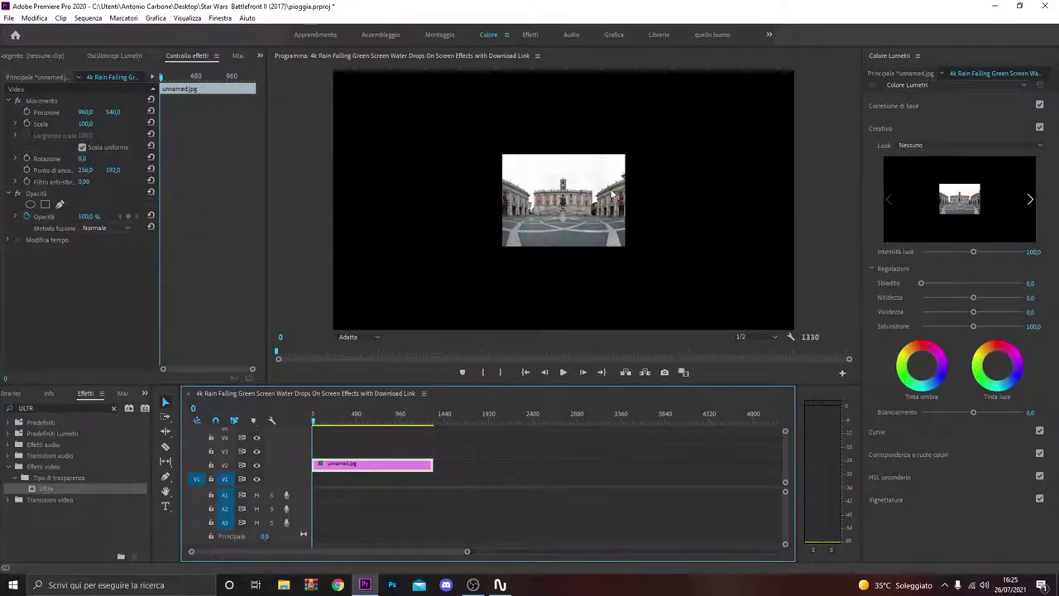
Step: Scale the piazza photo to 380.1 to fill the frame and extend its clip to frame 2079
{"action": "left_click", "coordinate": [36, 102]}
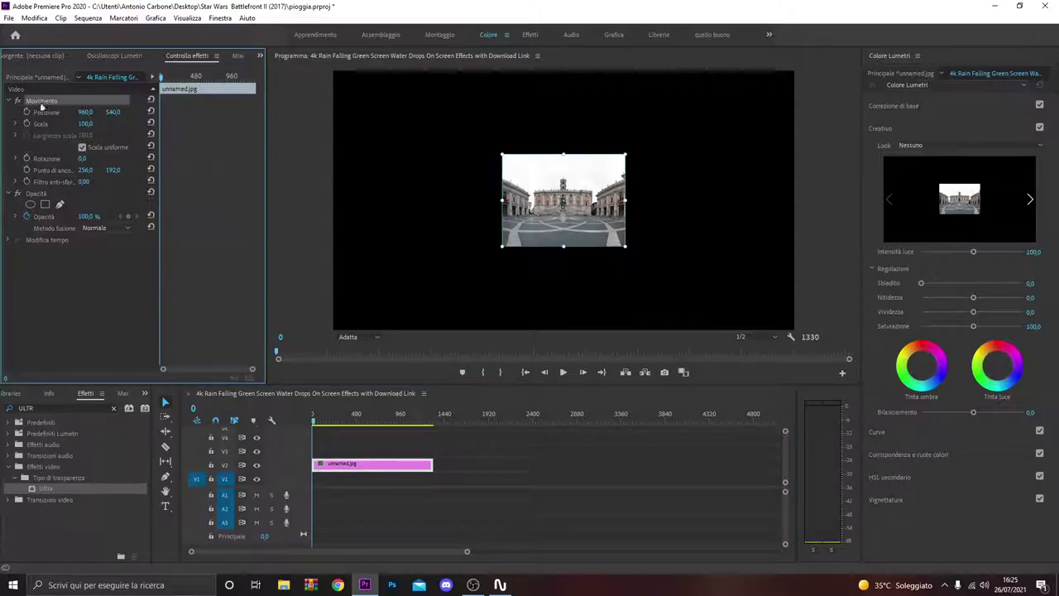
{"action": "mouse_move", "coordinate": [500, 151]}
{"action": "left_mouse_down"}
{"action": "mouse_move", "coordinate": [274, 59]}
{"action": "mouse_move", "coordinate": [128, 23]}
{"action": "left_mouse_up"}
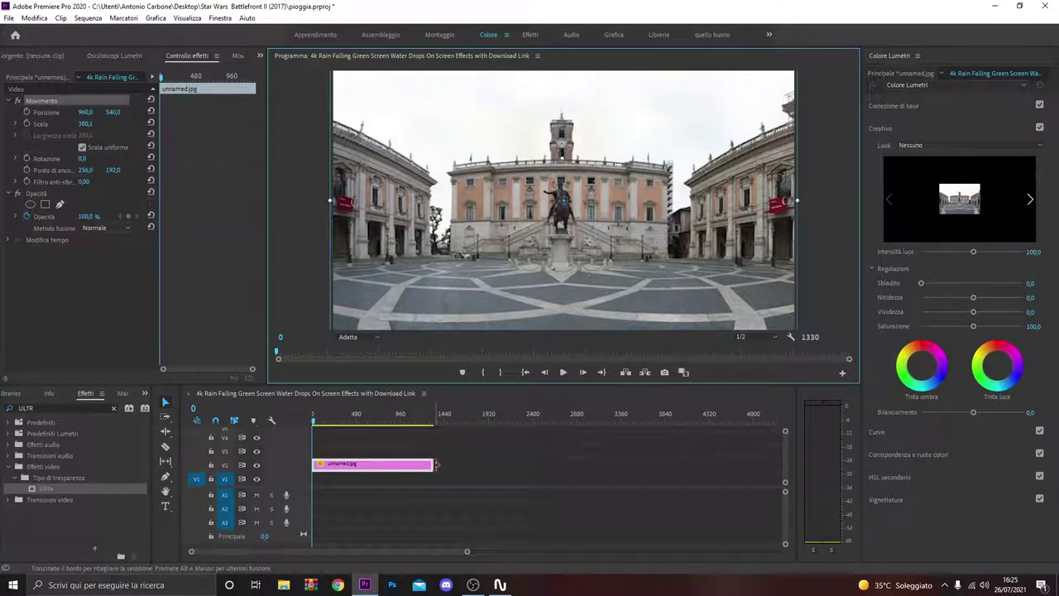
{"action": "left_click_drag", "start_coordinate": [436, 464], "coordinate": [501, 464]}
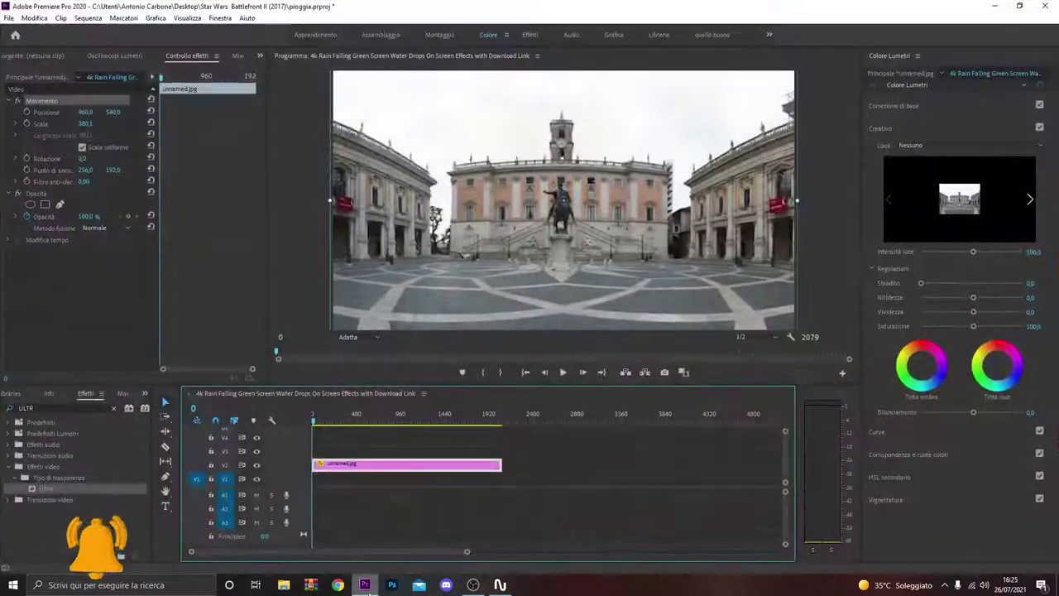
Step: Stack RAIN.mp4 above the photo, trim it to end with the photo, and preview playback
{"action": "left_click_drag", "start_coordinate": [443, 291], "coordinate": [327, 450]}
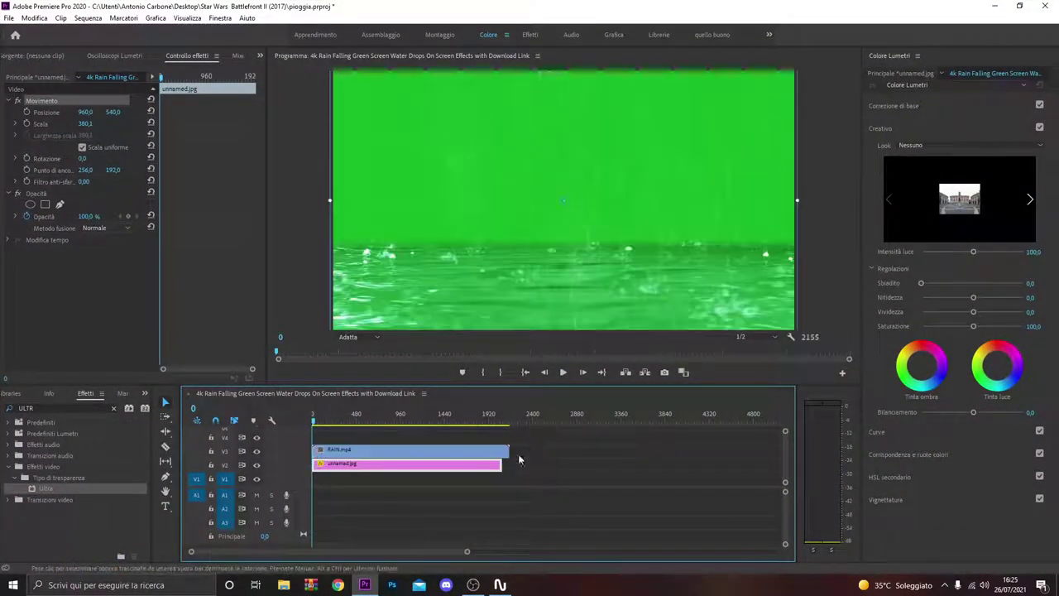
{"action": "left_click_drag", "start_coordinate": [506, 449], "coordinate": [500, 449]}
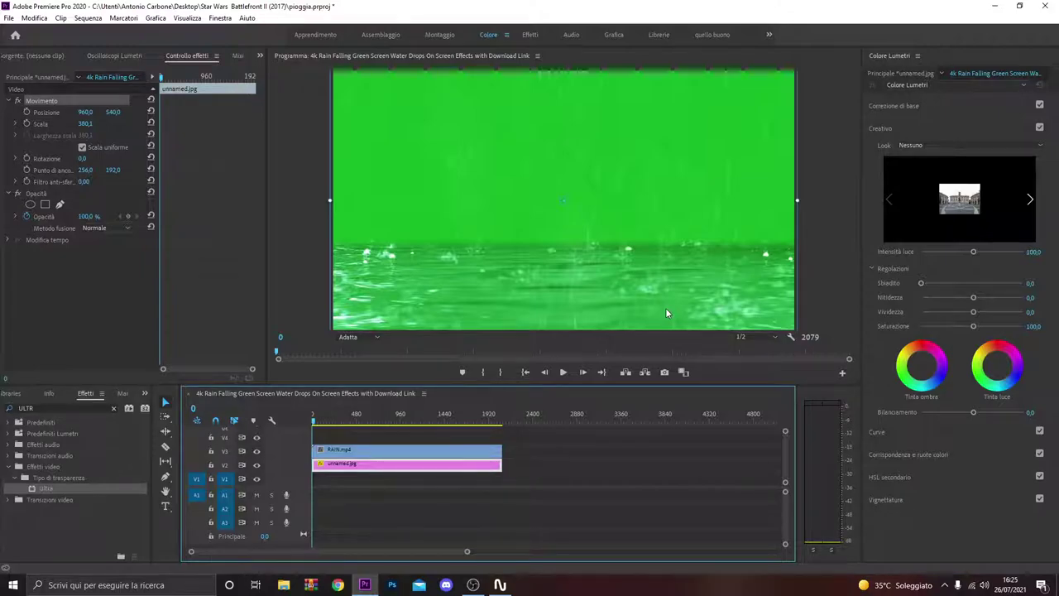
{"action": "left_click_drag", "start_coordinate": [315, 423], "coordinate": [290, 429]}
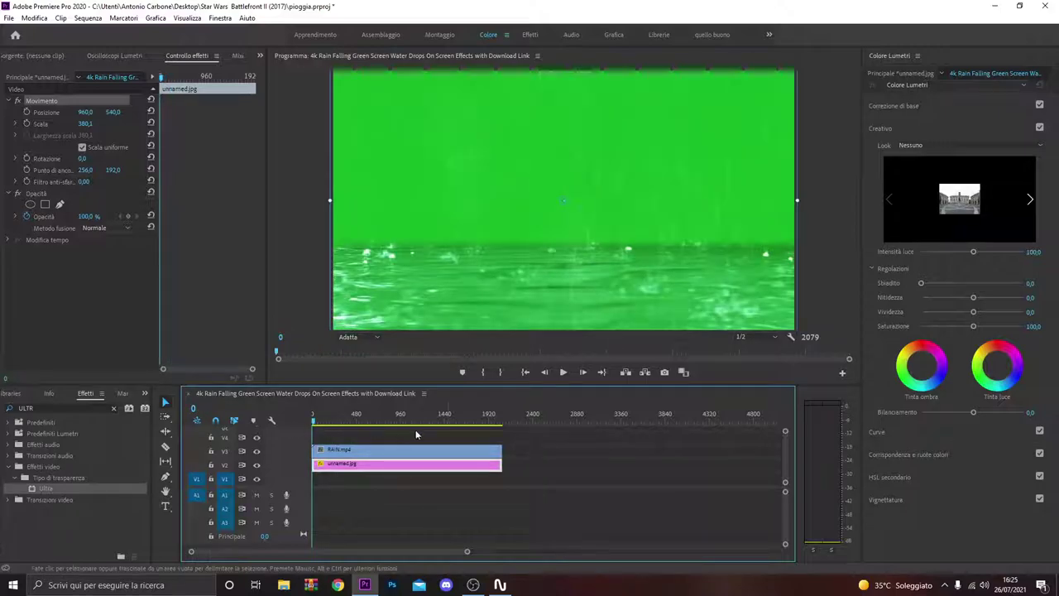
{"action": "key", "text": "space"}
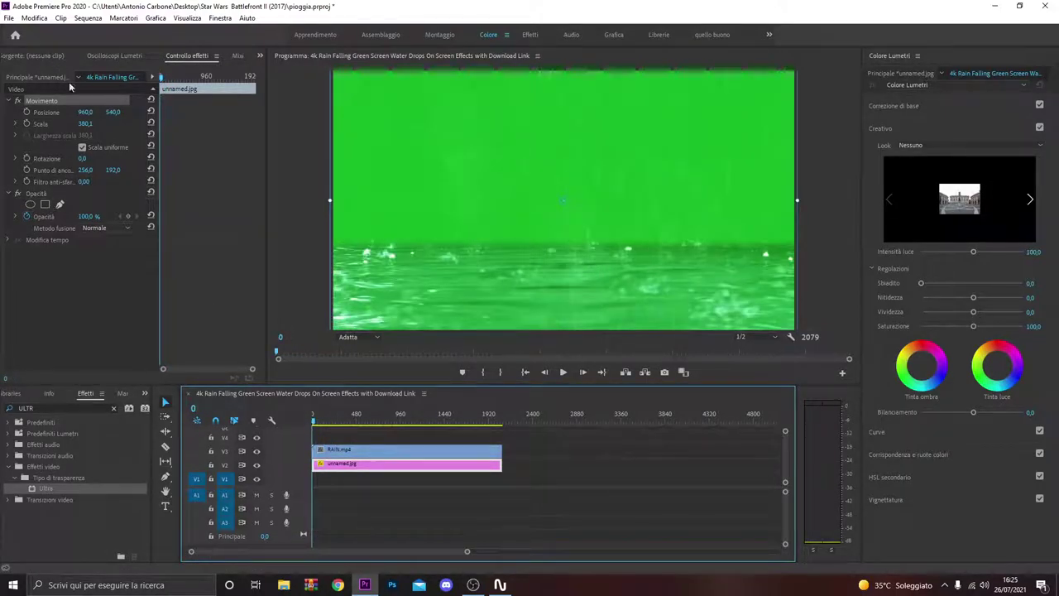
Step: Apply Ultra Key to RAIN.mp4 and sample the green backdrop as the Key Color
{"action": "left_click", "coordinate": [45, 489]}
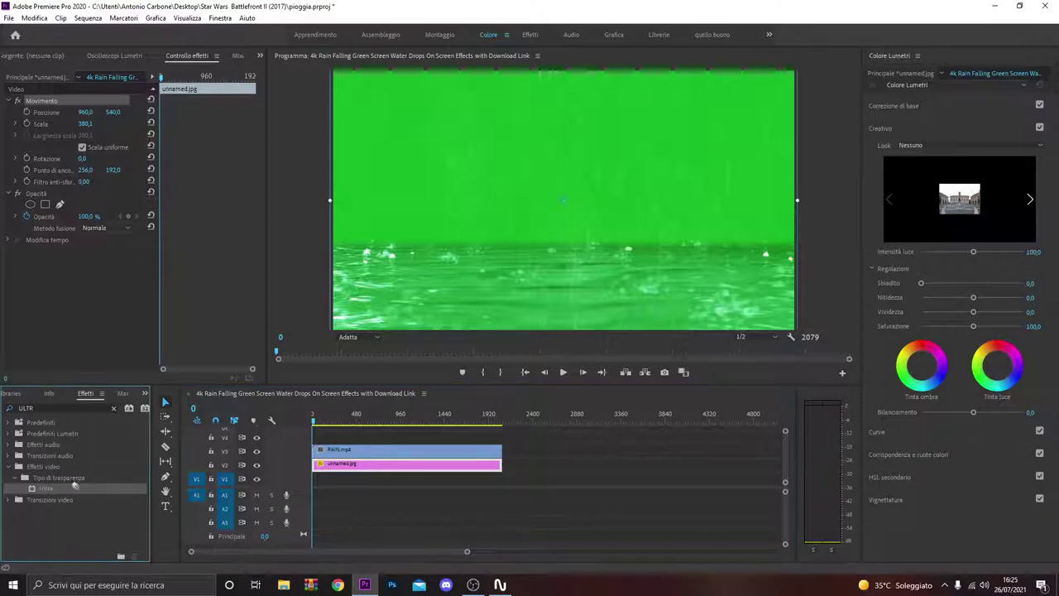
{"action": "left_click_drag", "start_coordinate": [392, 453], "coordinate": [377, 448]}
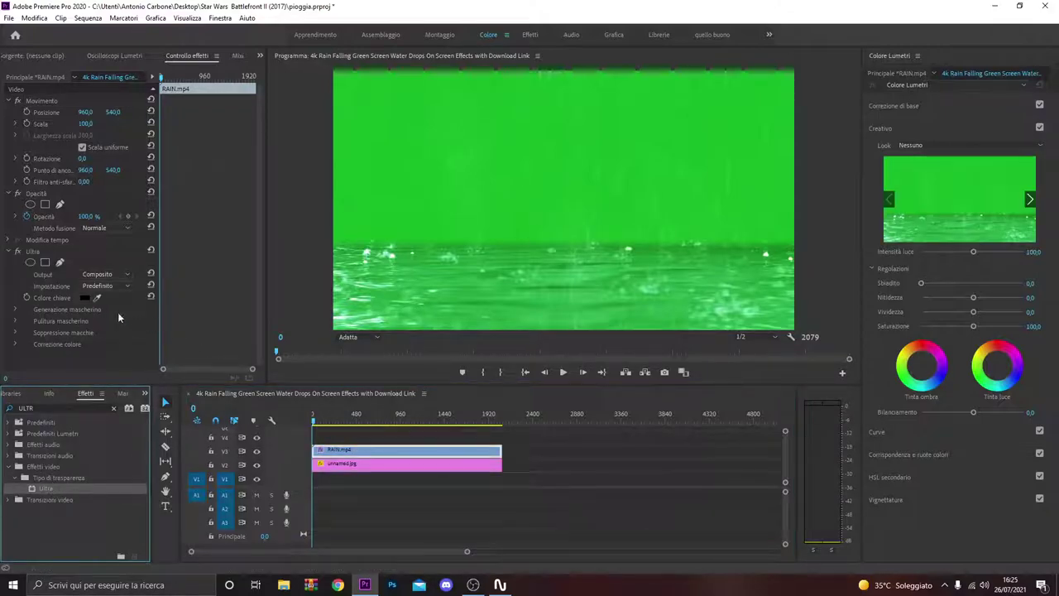
{"action": "left_click", "coordinate": [96, 298]}
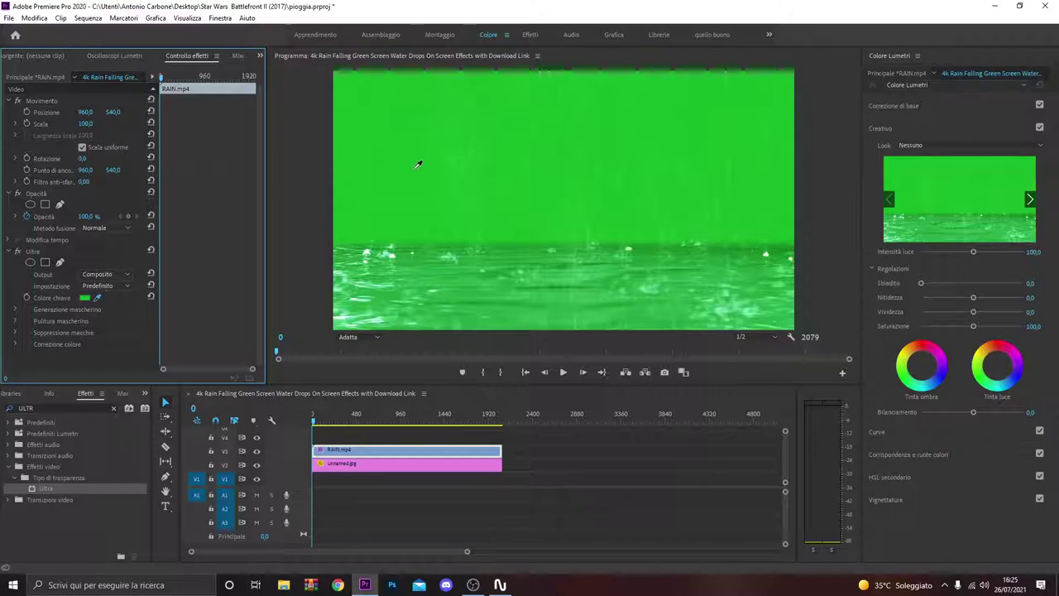
{"action": "left_click", "coordinate": [416, 181]}
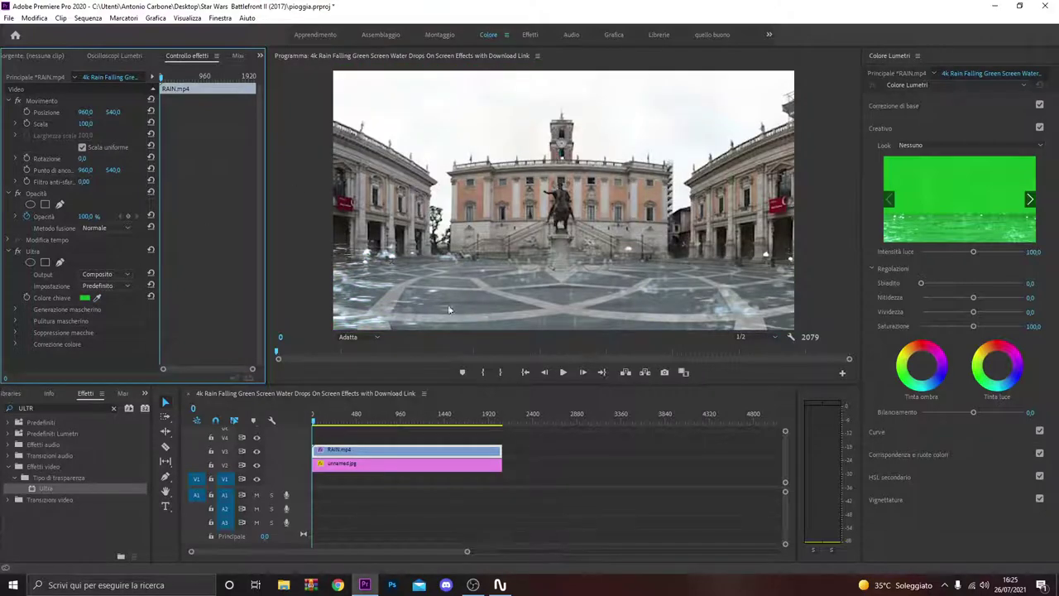
{"action": "left_click", "coordinate": [313, 424]}
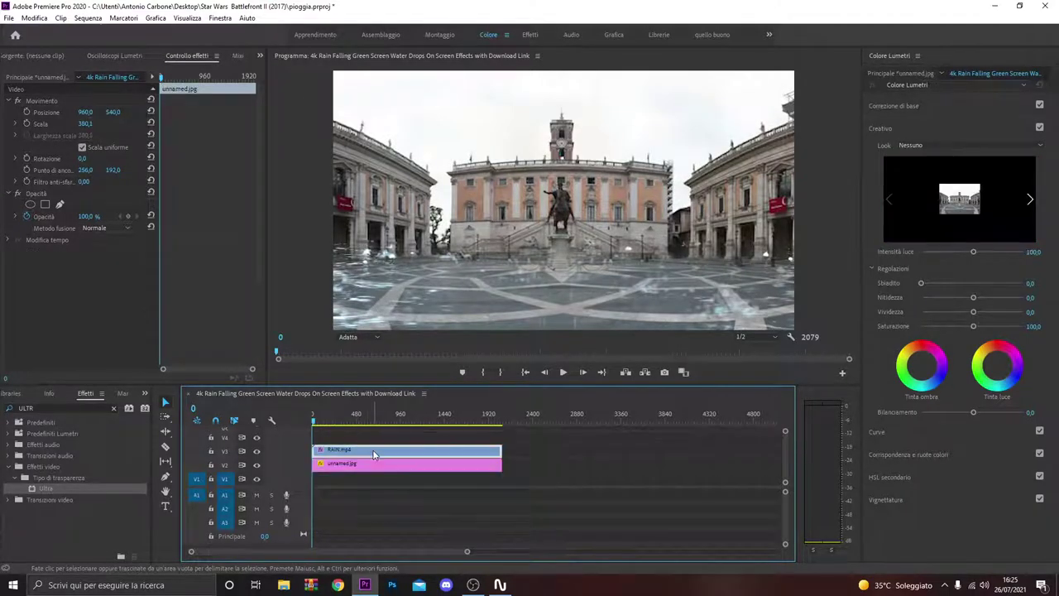
Step: Set the rain layer to scale 98.7 at position 955.4, 599.7
{"action": "left_click", "coordinate": [46, 101]}
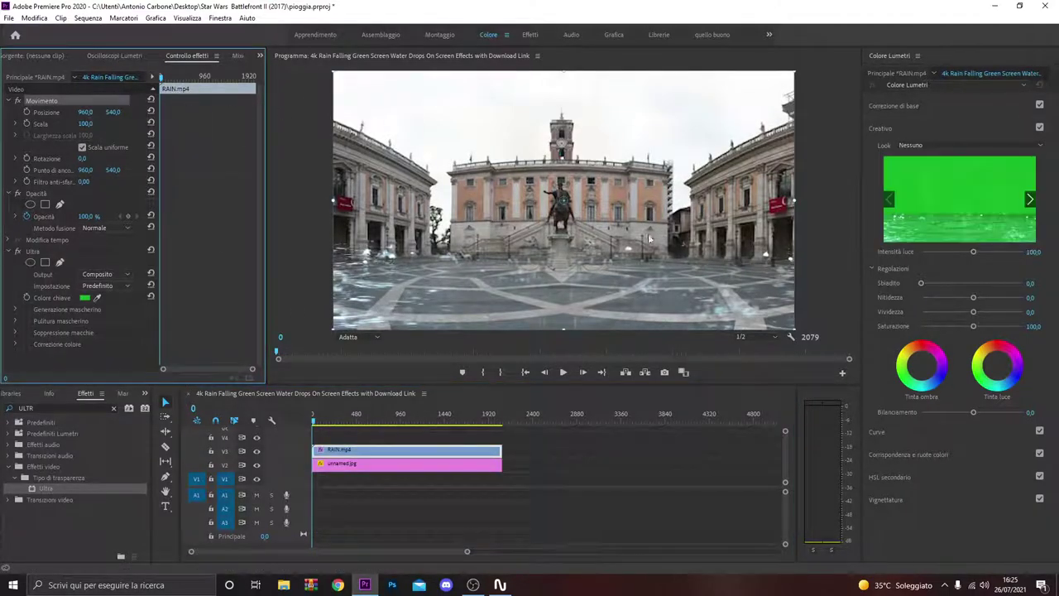
{"action": "left_click_drag", "start_coordinate": [331, 73], "coordinate": [338, 79]}
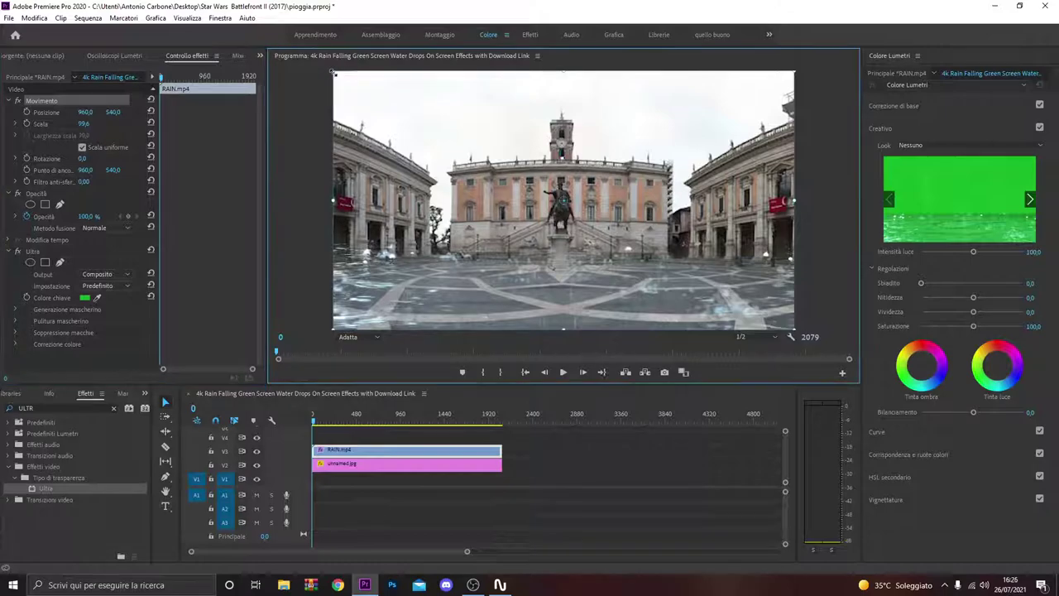
{"action": "left_click_drag", "start_coordinate": [468, 153], "coordinate": [478, 166]}
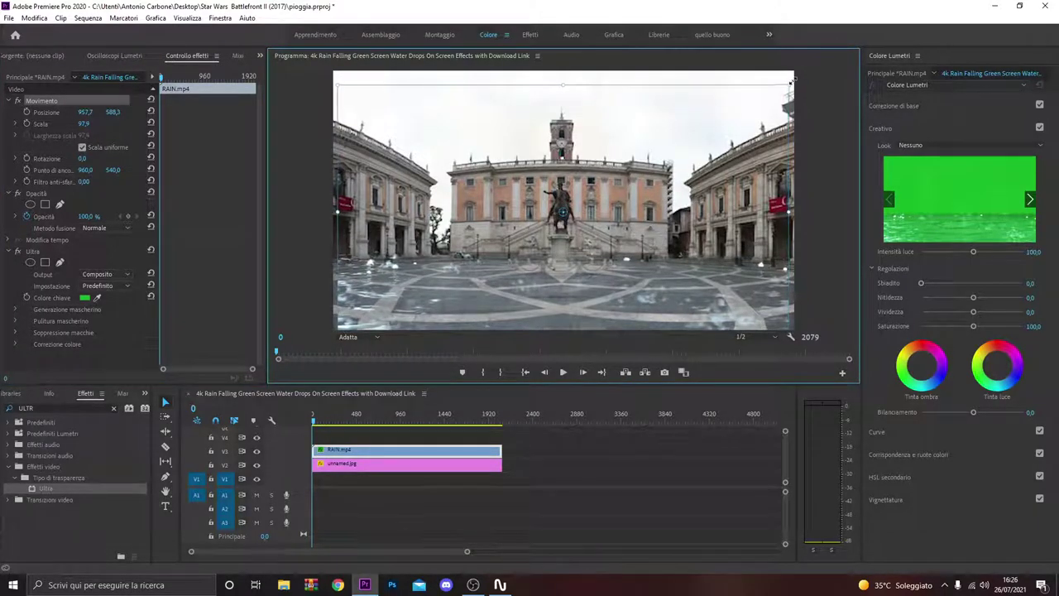
{"action": "left_click_drag", "start_coordinate": [791, 81], "coordinate": [794, 78]}
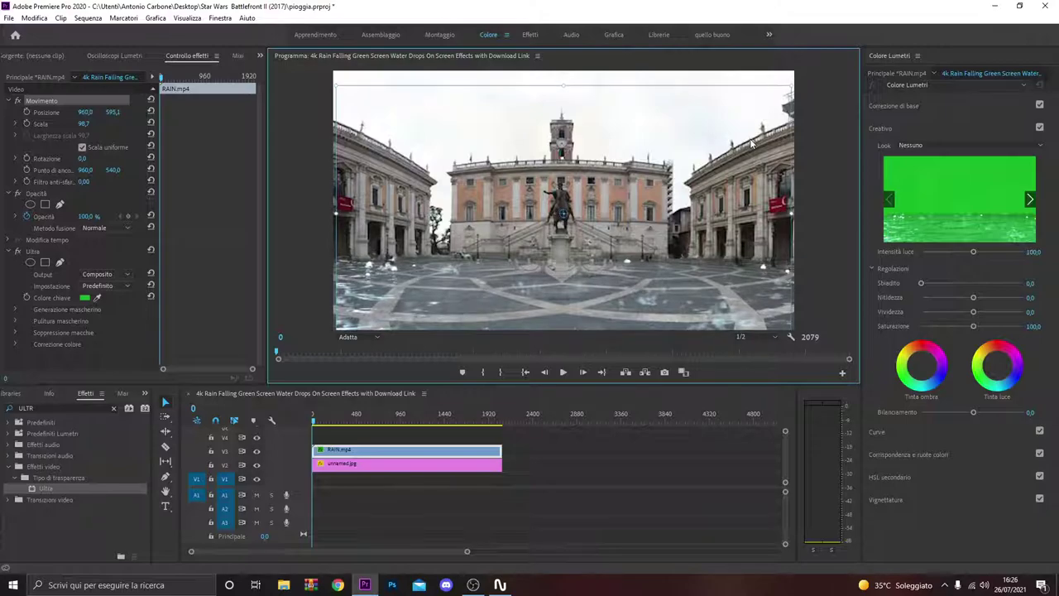
{"action": "left_click_drag", "start_coordinate": [751, 144], "coordinate": [750, 145]}
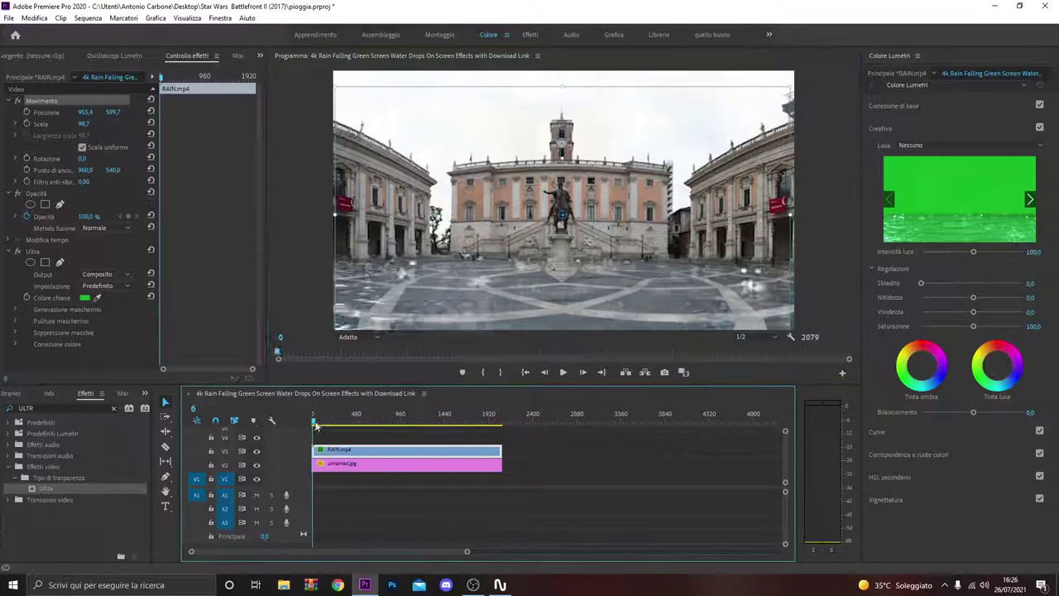
Step: Play the keyed rain over the piazza photo through to the sequence end at frame 2079
{"action": "left_click", "coordinate": [566, 372]}
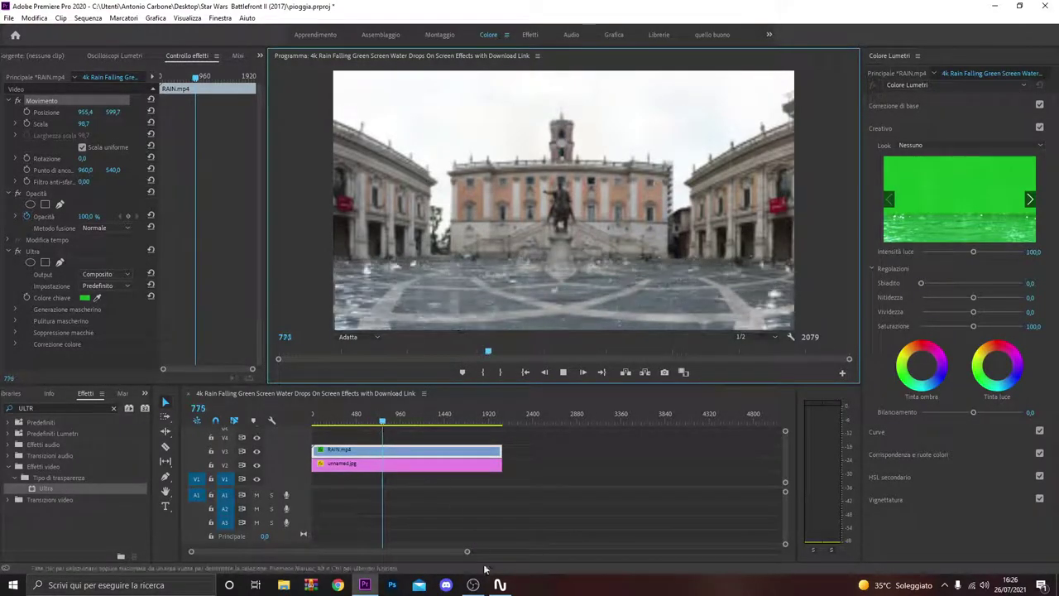
{"action": "left_click", "coordinate": [474, 588]}
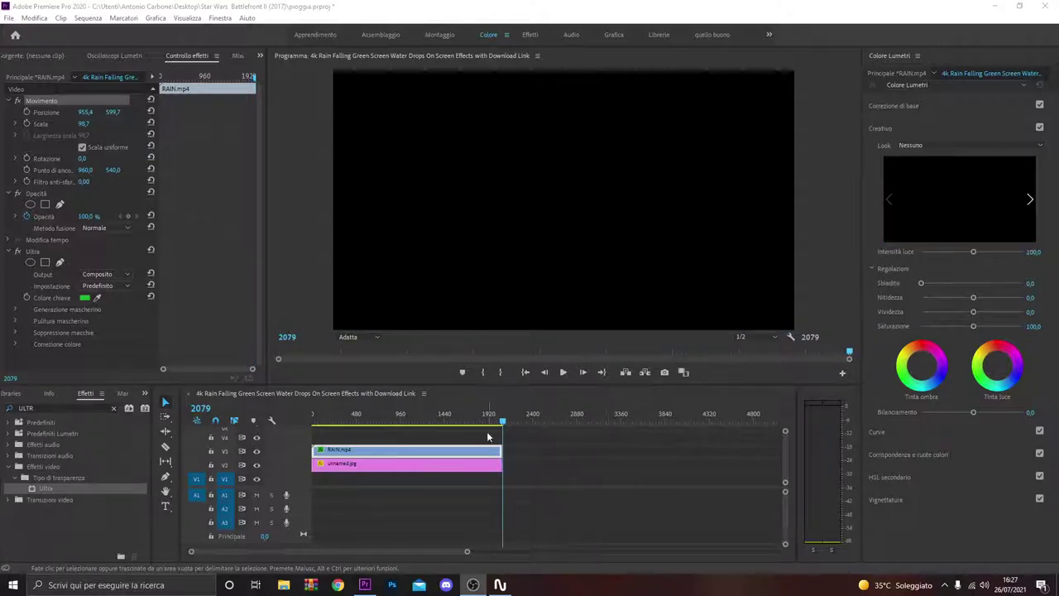
Step: Move the playhead to around frame 620 and play the rainy piazza sequence from there
{"action": "left_click", "coordinate": [368, 420]}
{"action": "left_click", "coordinate": [563, 373]}
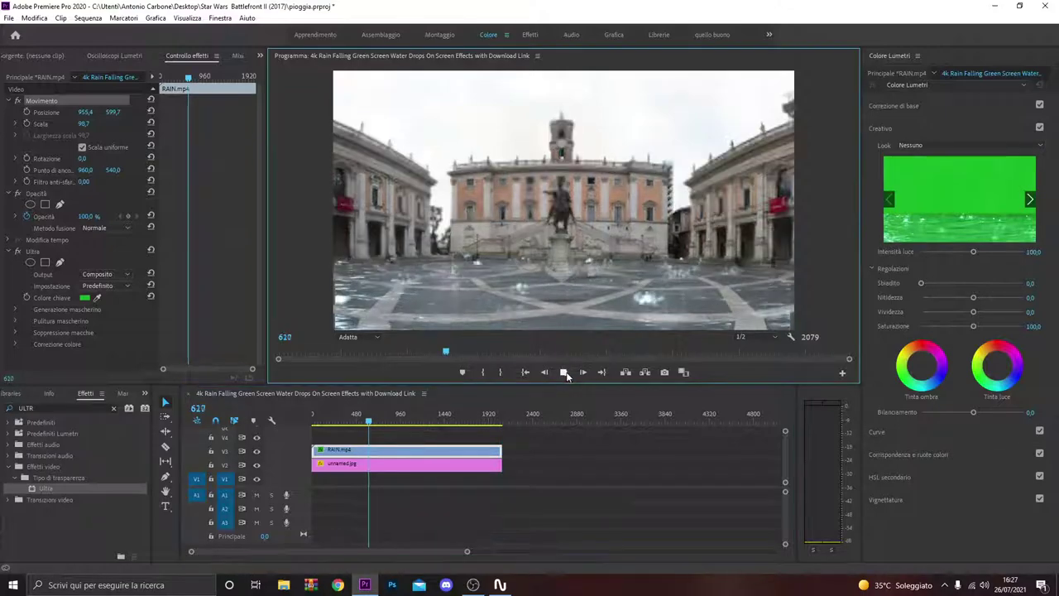